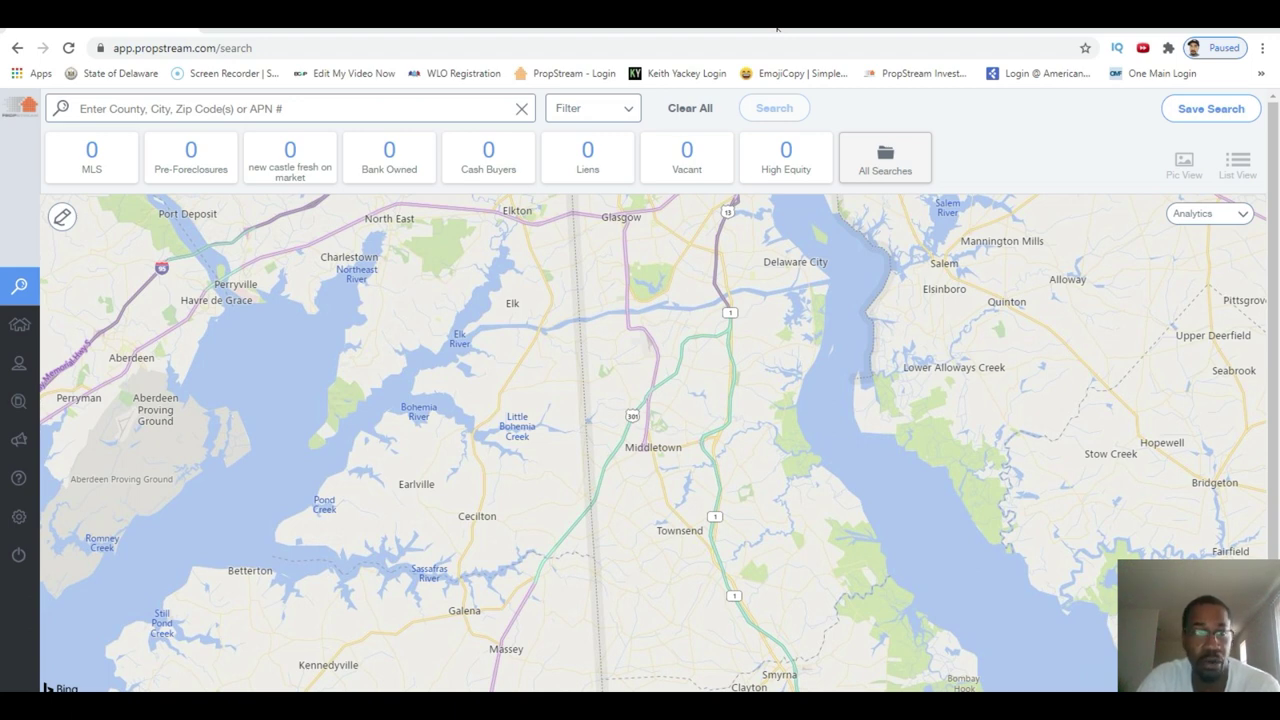
# Step: Search for properties in ZIP code 30349, GA
pyautogui.click(99, 109)
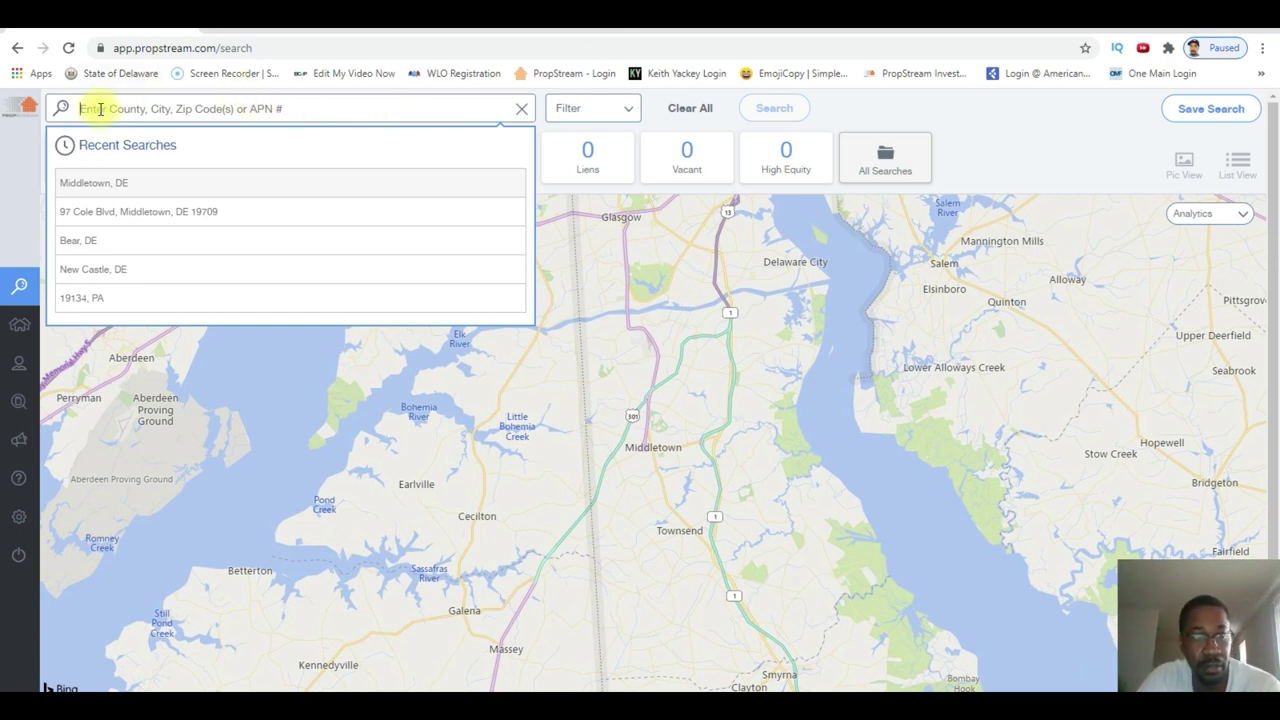
pyautogui.write('303')
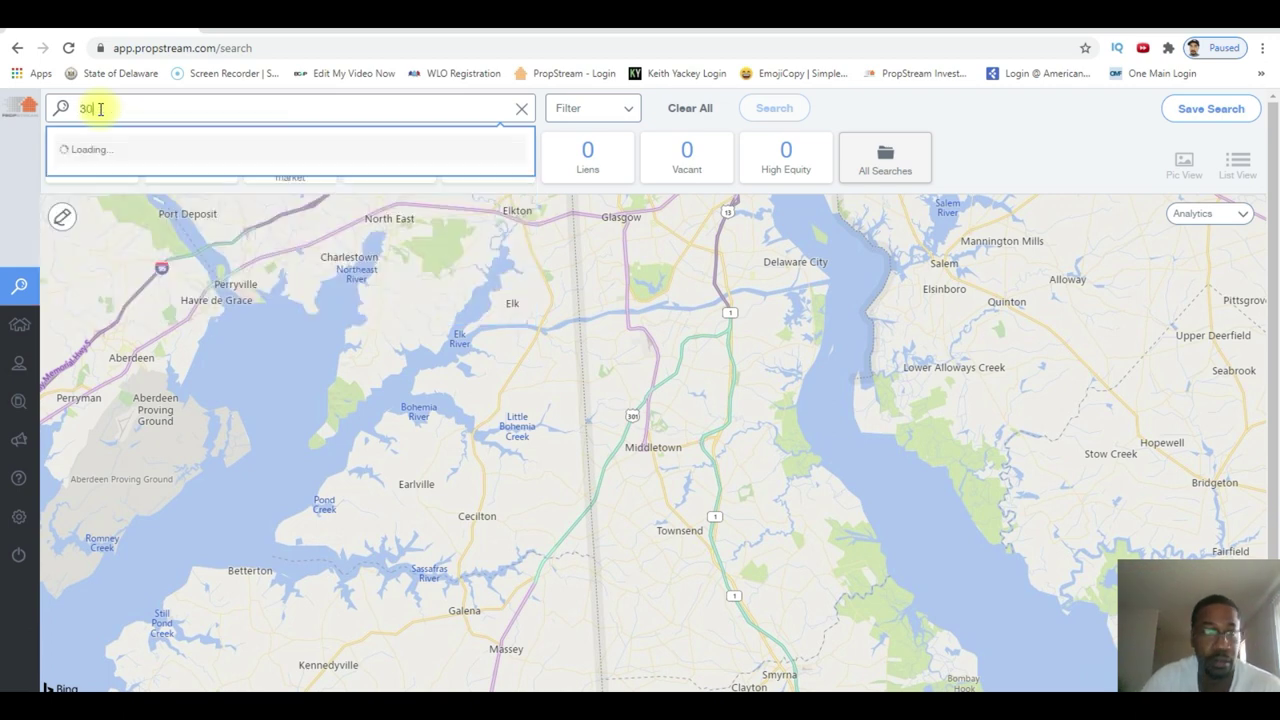
pyautogui.write('49')
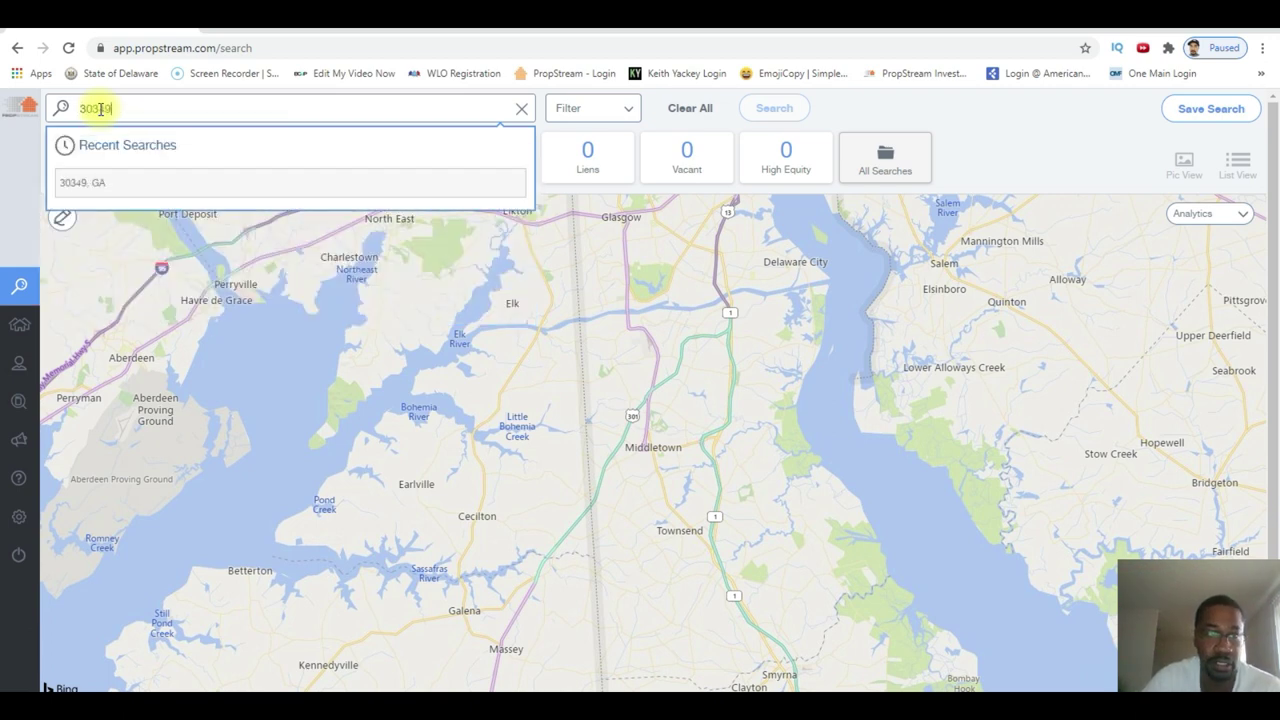
pyautogui.press('Return')
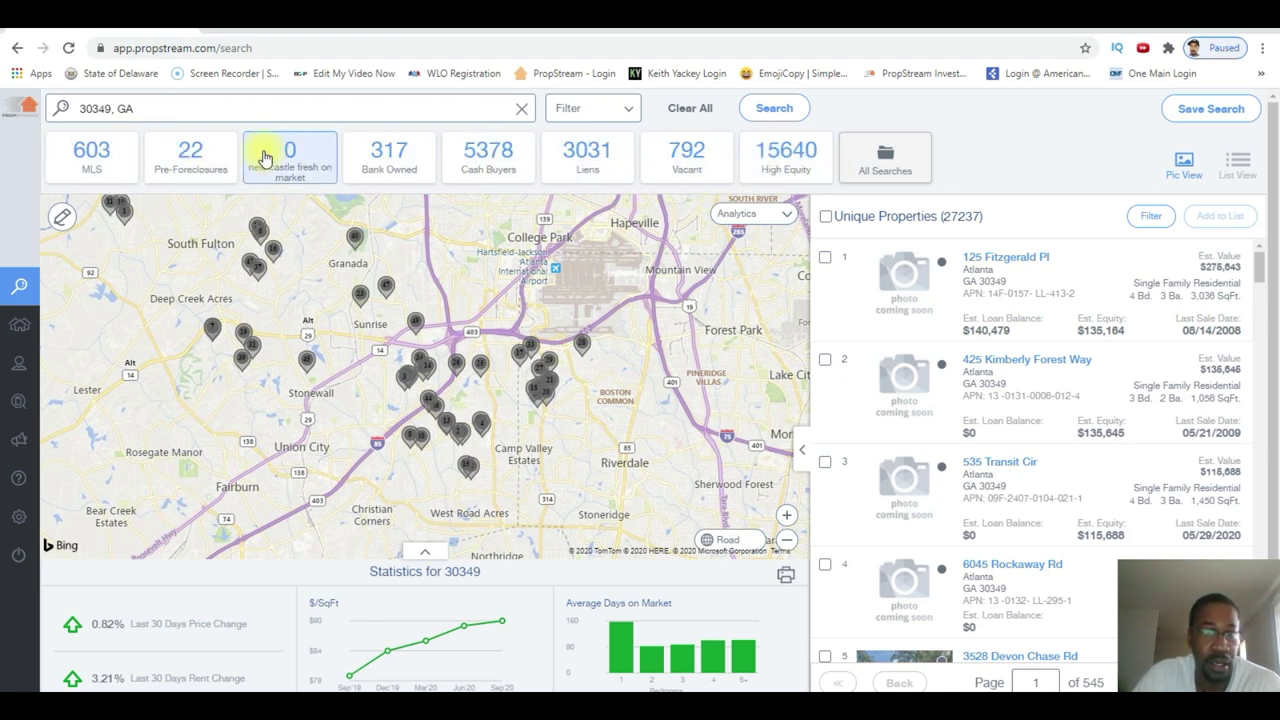
# Step: Narrow the results to the Cash Buyers list and look through the listed properties
pyautogui.click(495, 172)
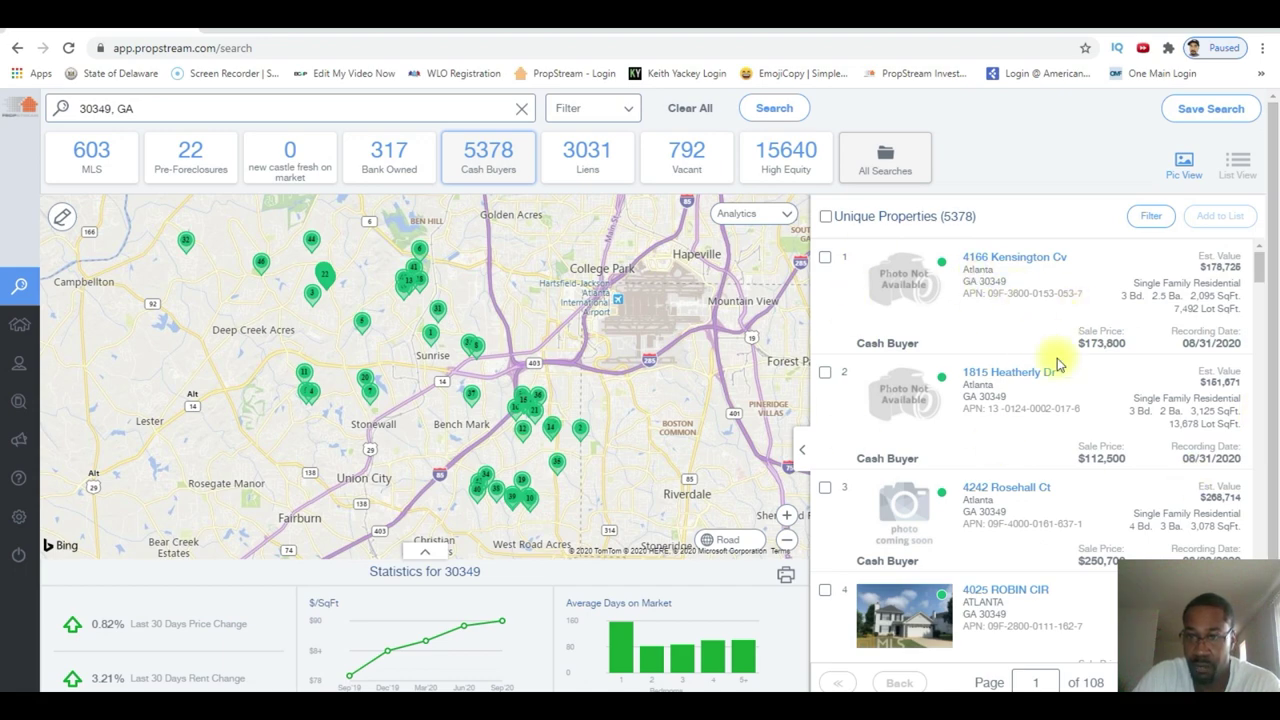
pyautogui.scroll(-3, 1058, 360)
pyautogui.scroll(3, 1058, 360)
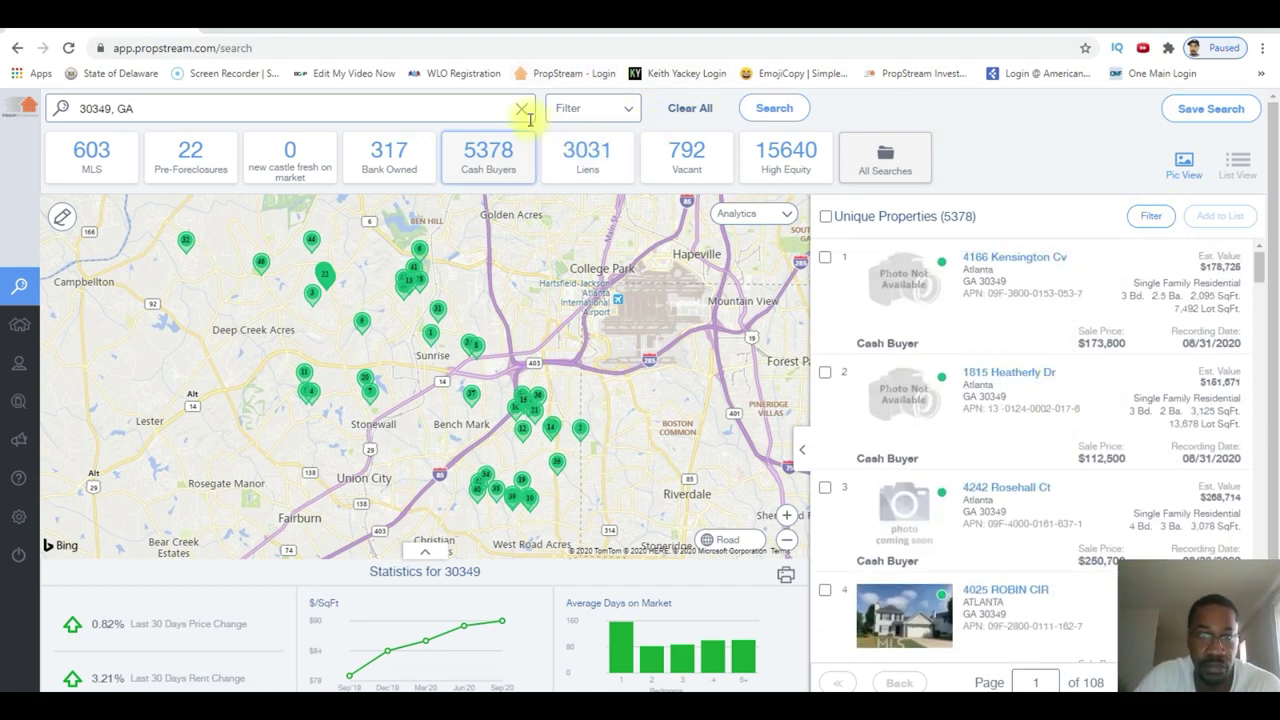
# Step: Filter the cash buyer search by property characteristics to homes with 3 to 4 bedrooms
pyautogui.click(622, 110)
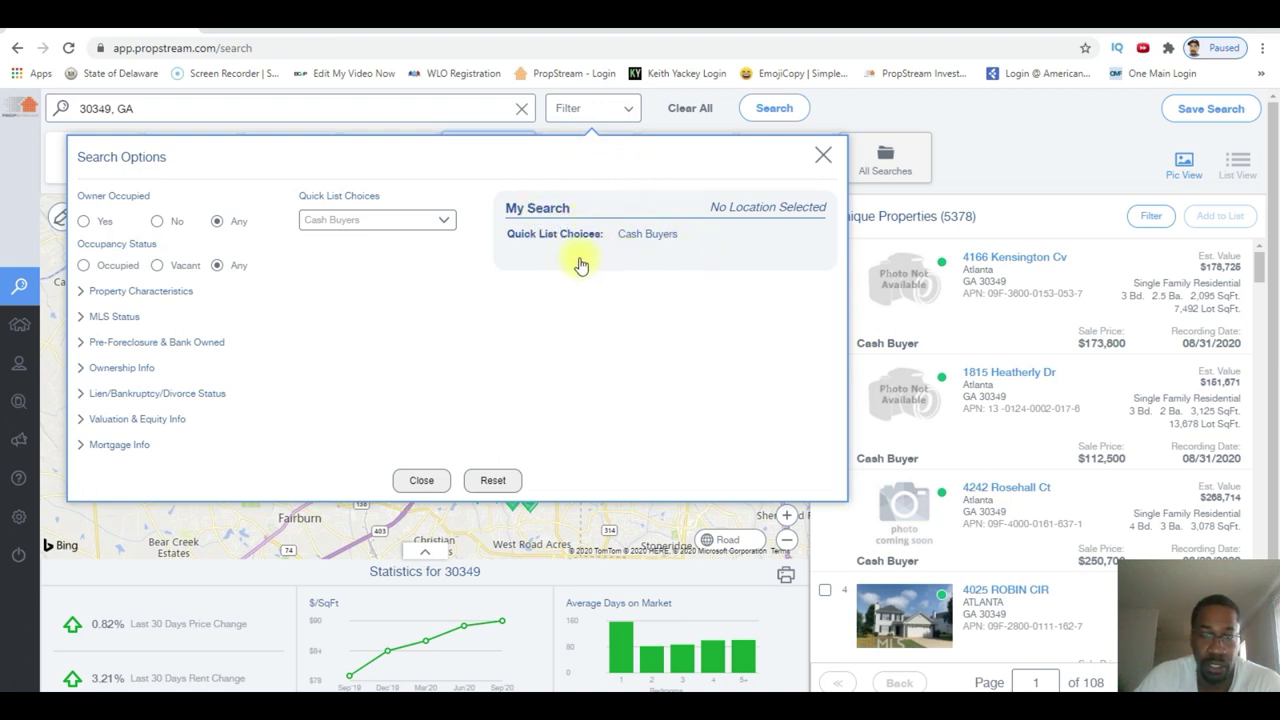
pyautogui.moveTo(640, 245)
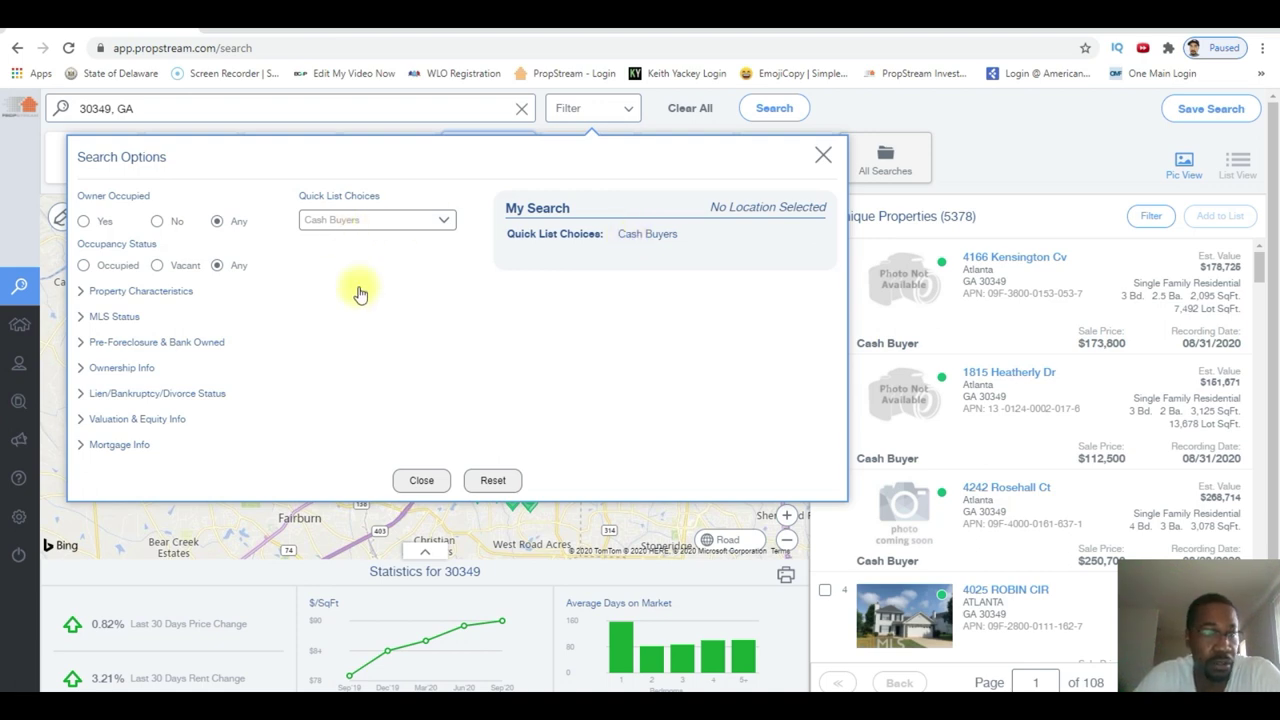
pyautogui.click(92, 296)
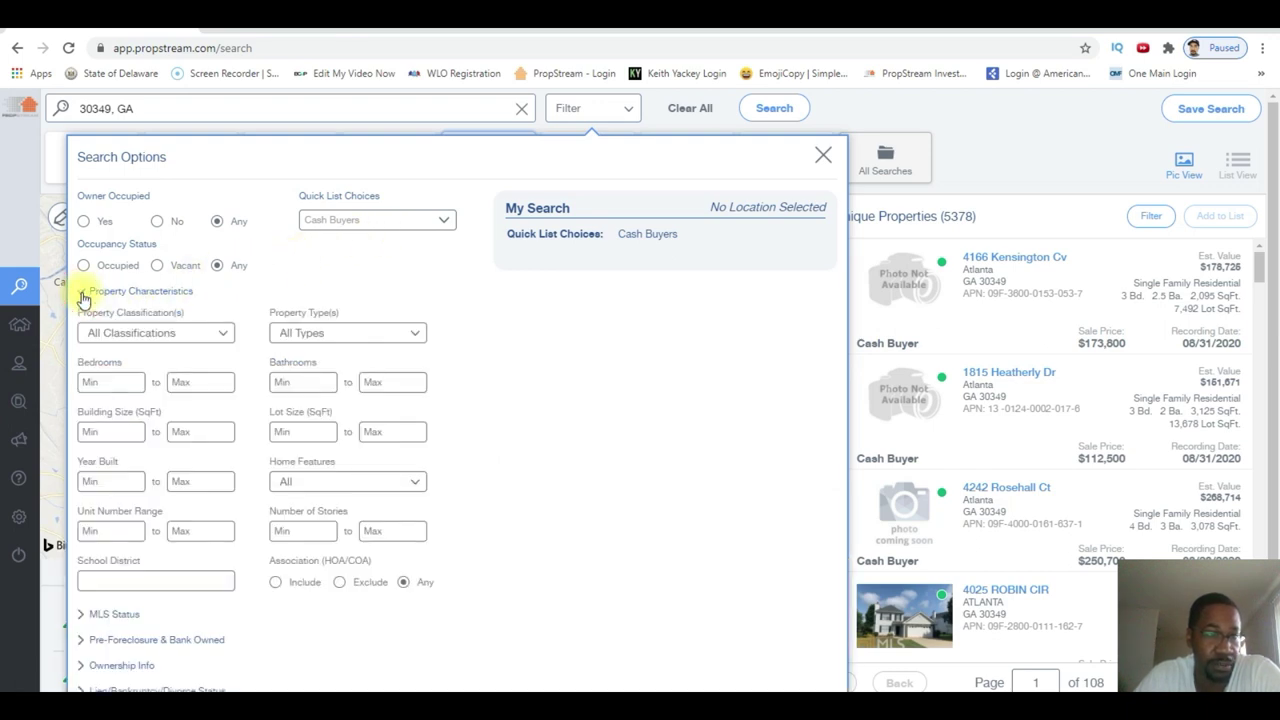
pyautogui.click(116, 381)
pyautogui.write('3')
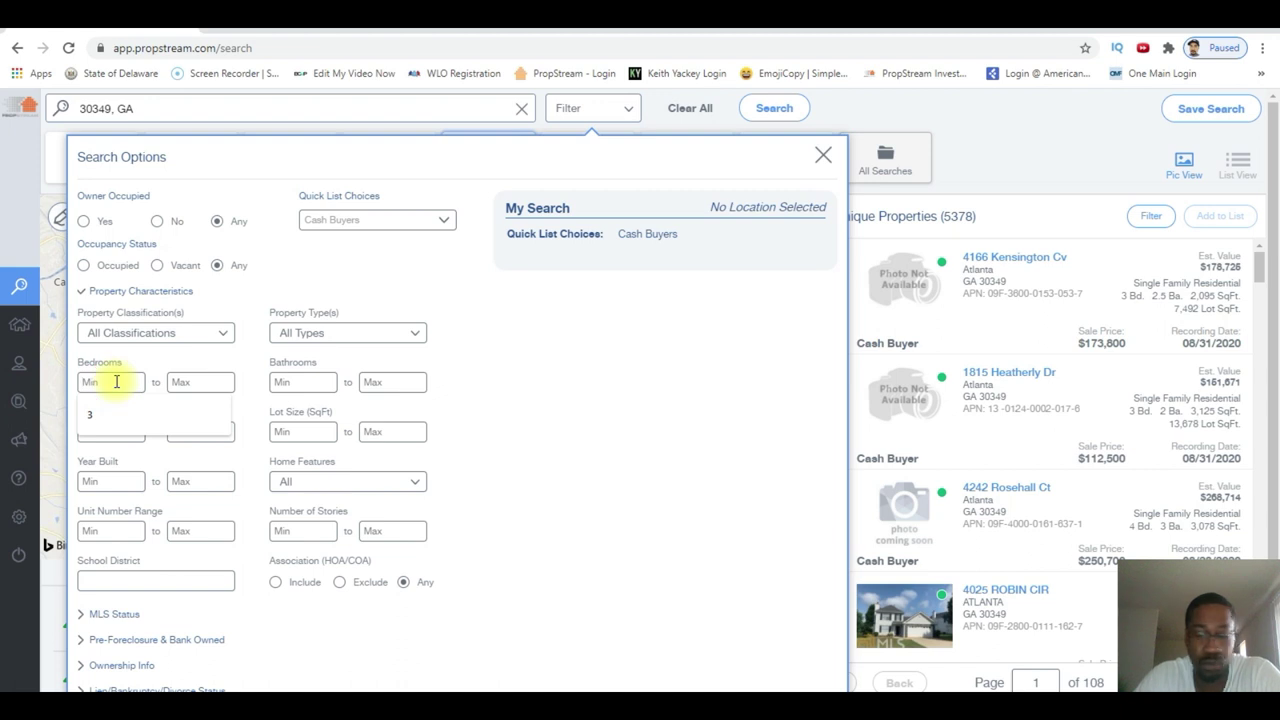
pyautogui.click(194, 381)
pyautogui.write('4')
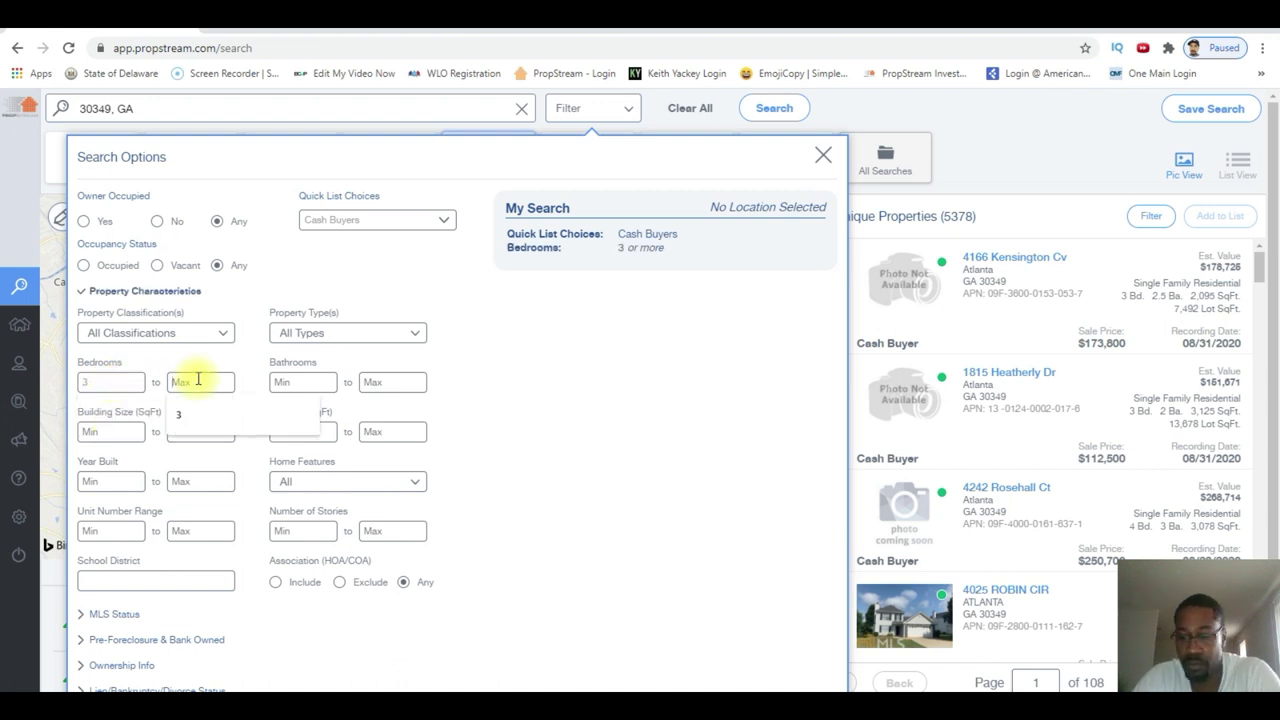
pyautogui.click(546, 335)
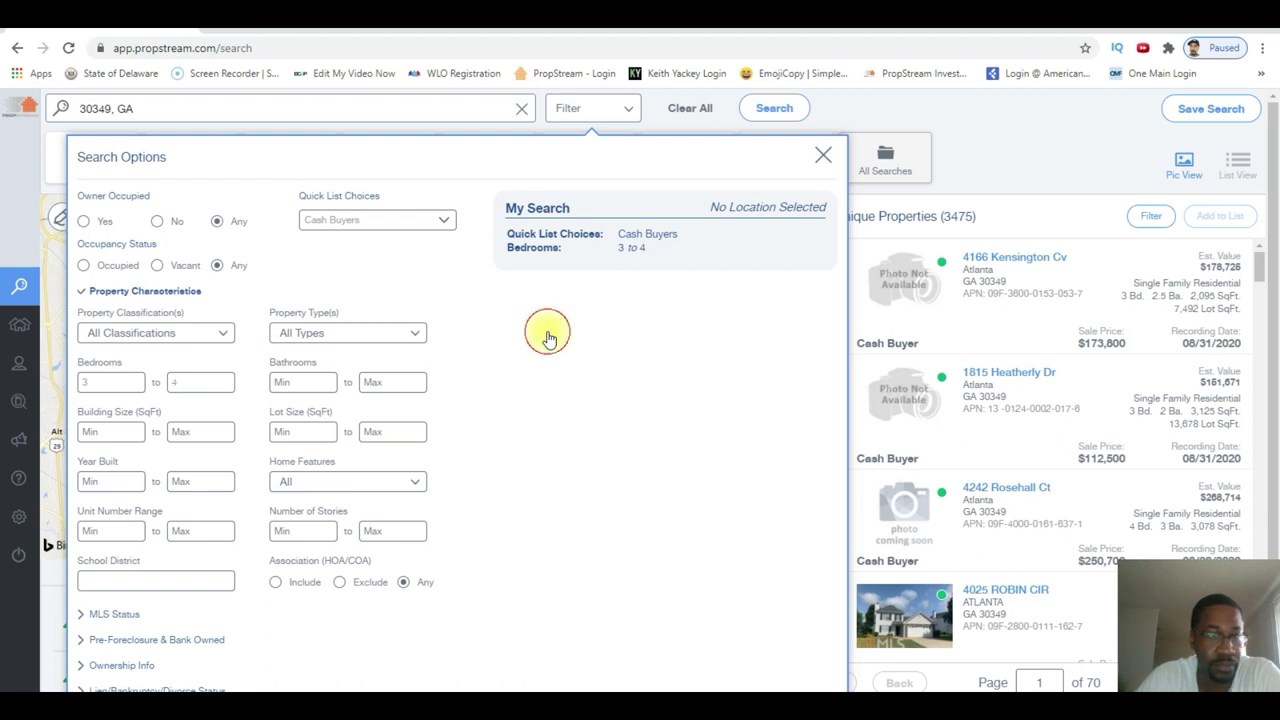
pyautogui.scroll(-1, 527, 362)
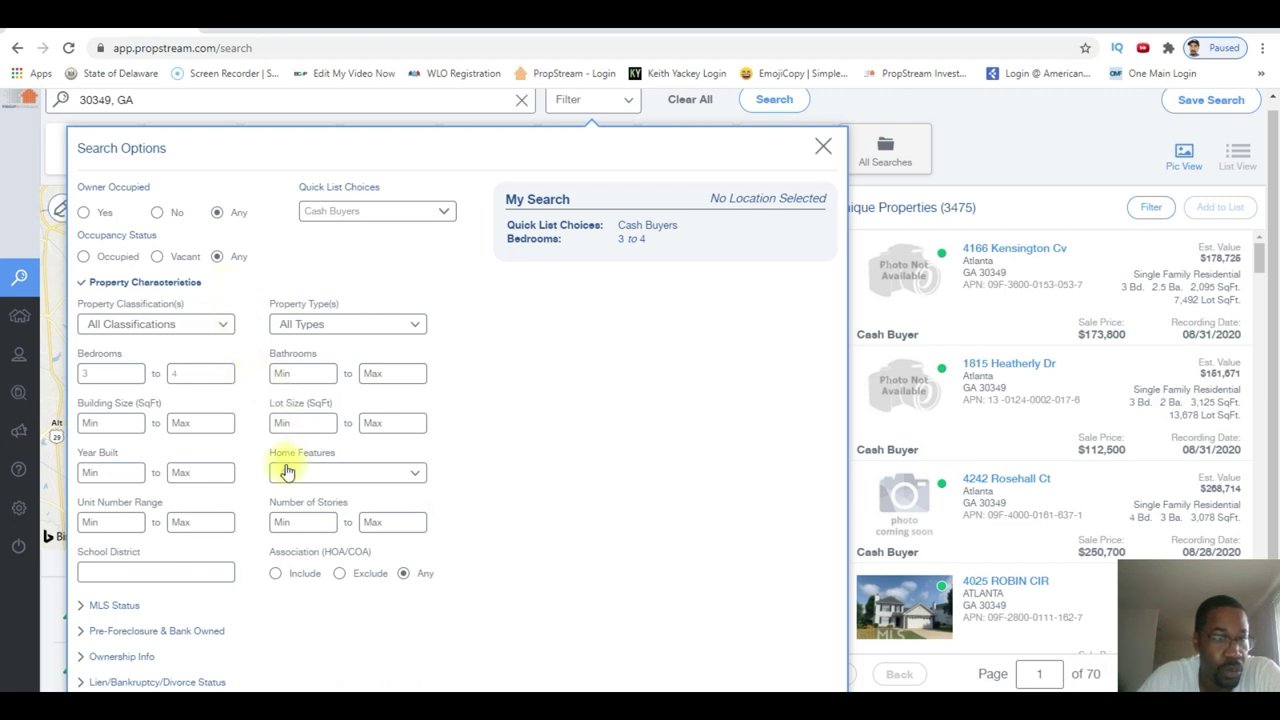
pyautogui.click(82, 285)
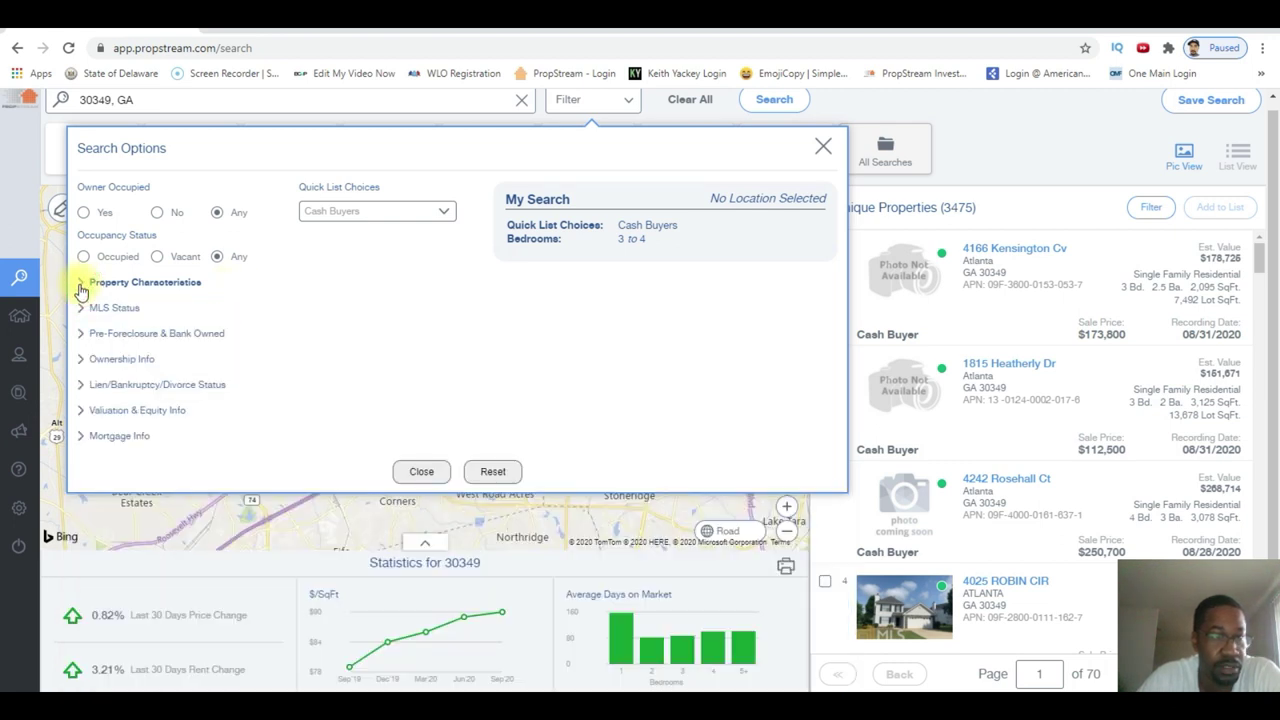
# Step: Set the ownership filter's earliest last sale date to 01/01/20
pyautogui.click(80, 362)
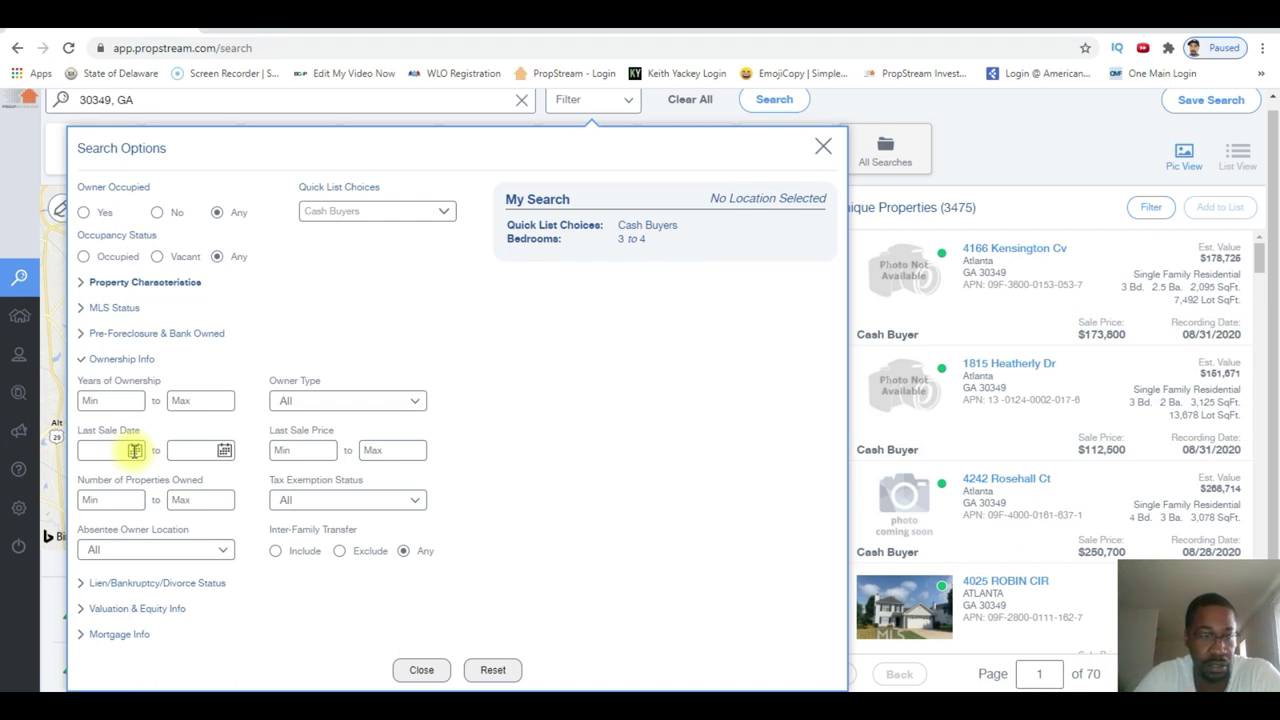
pyautogui.click(134, 451)
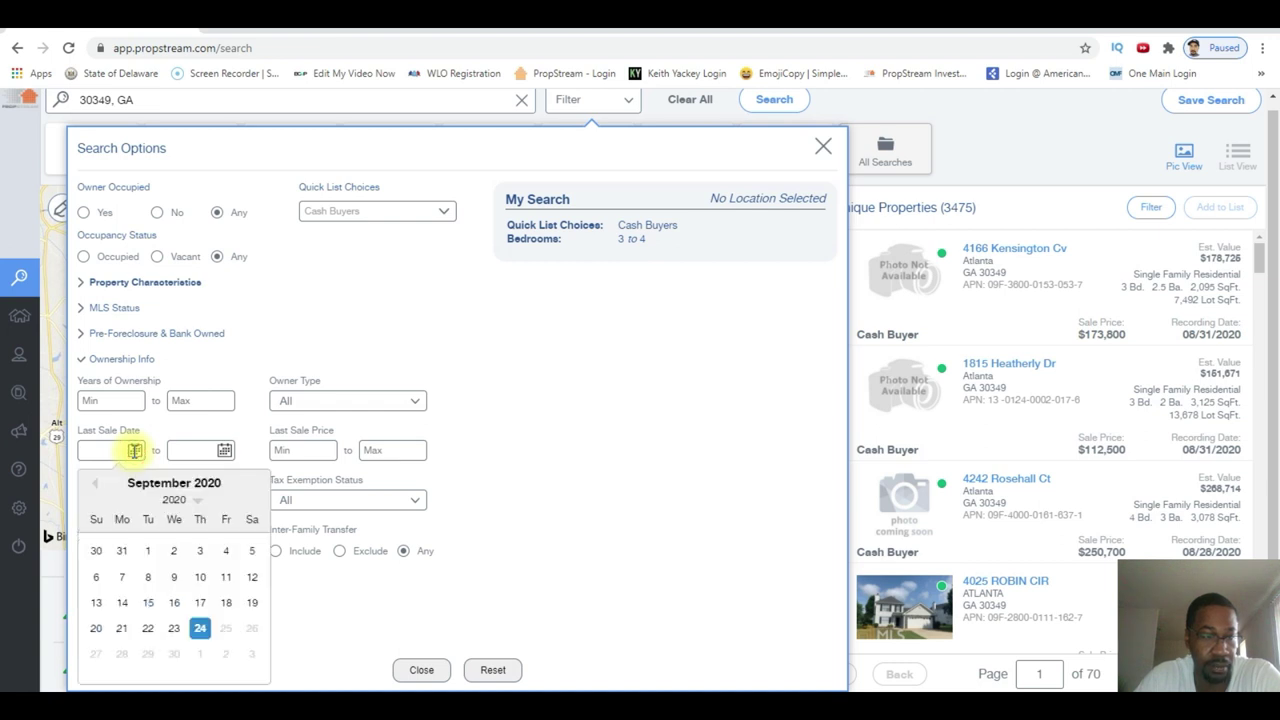
pyautogui.click(94, 485)
pyautogui.click(94, 485)
pyautogui.click(94, 485)
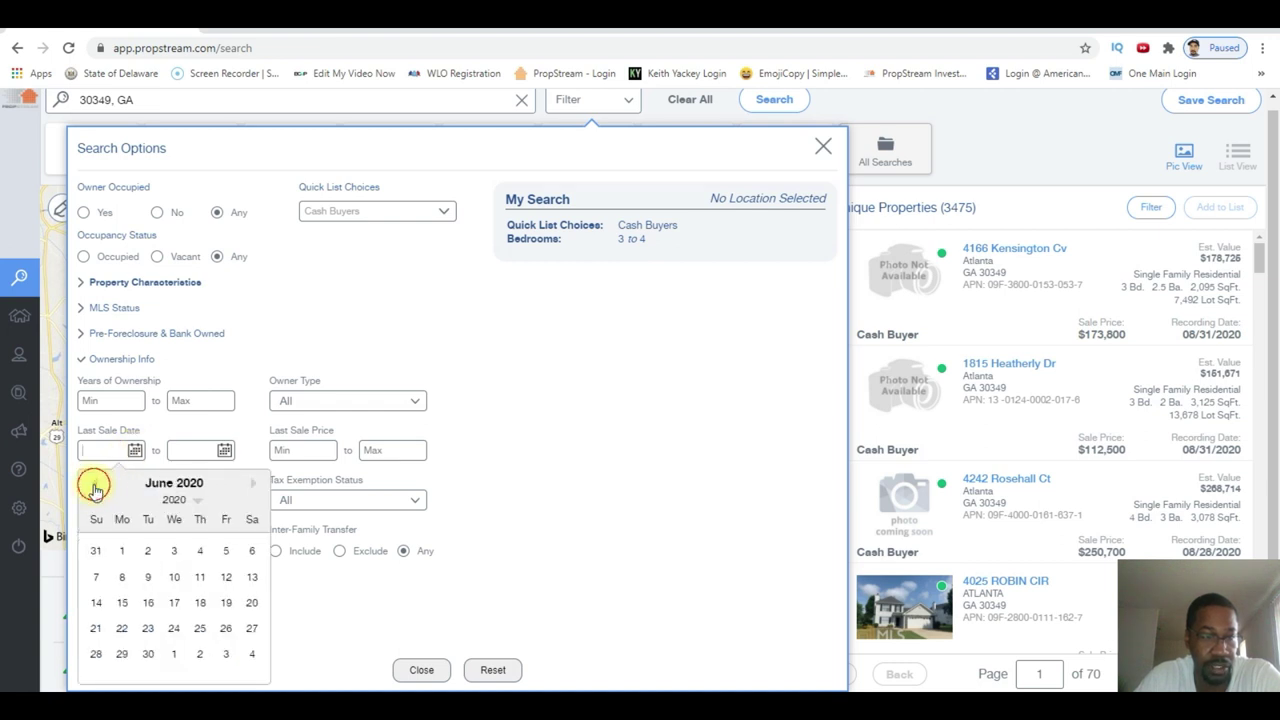
pyautogui.click(94, 486)
pyautogui.click(94, 486)
pyautogui.click(94, 486)
pyautogui.click(94, 486)
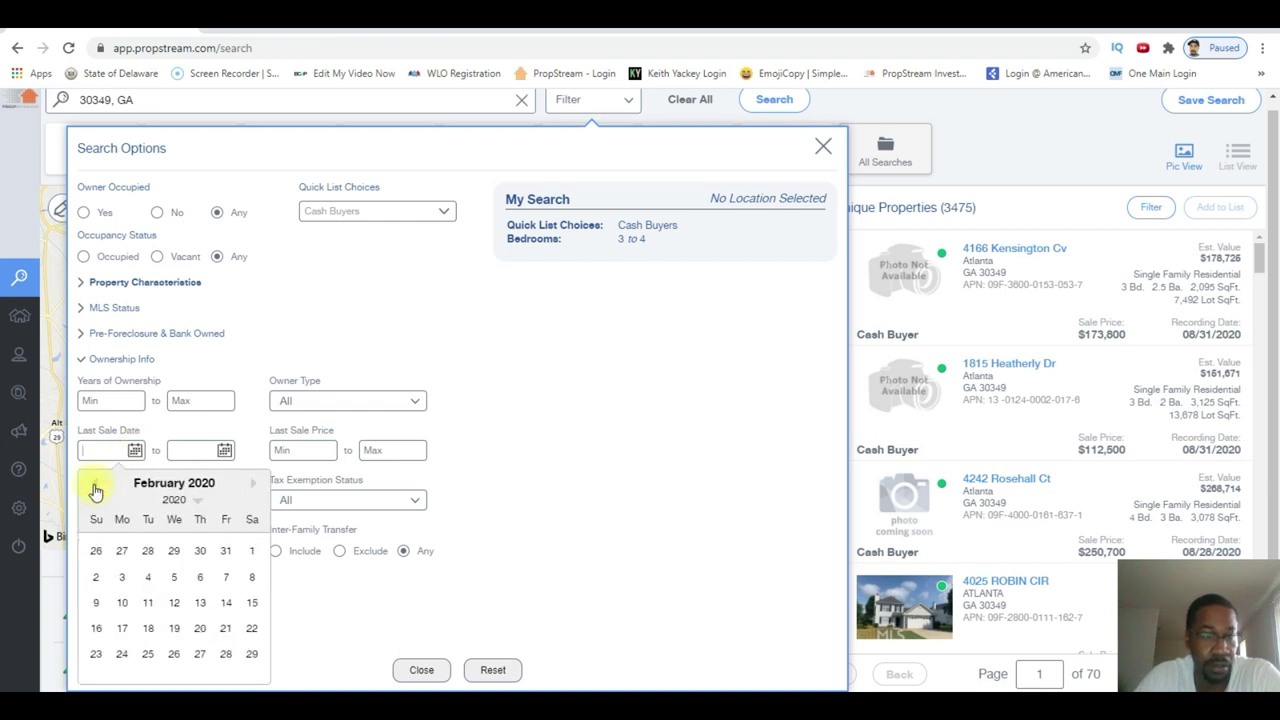
pyautogui.click(94, 486)
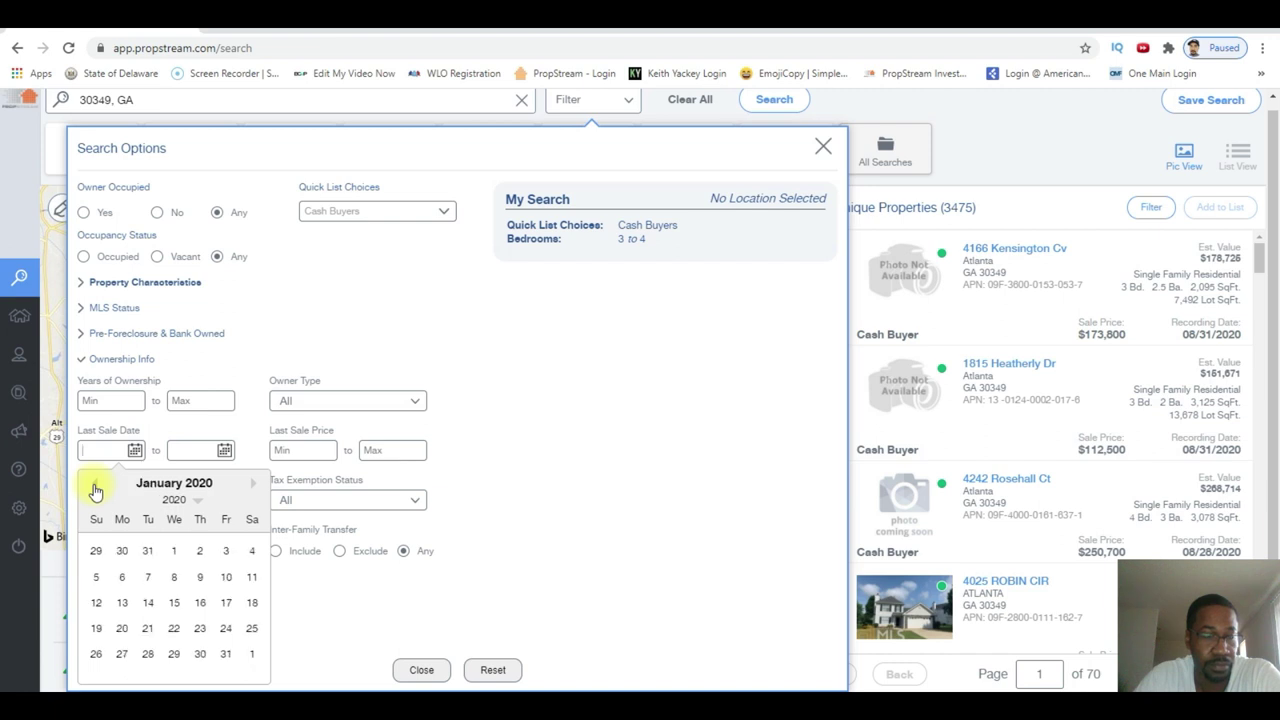
pyautogui.click(176, 553)
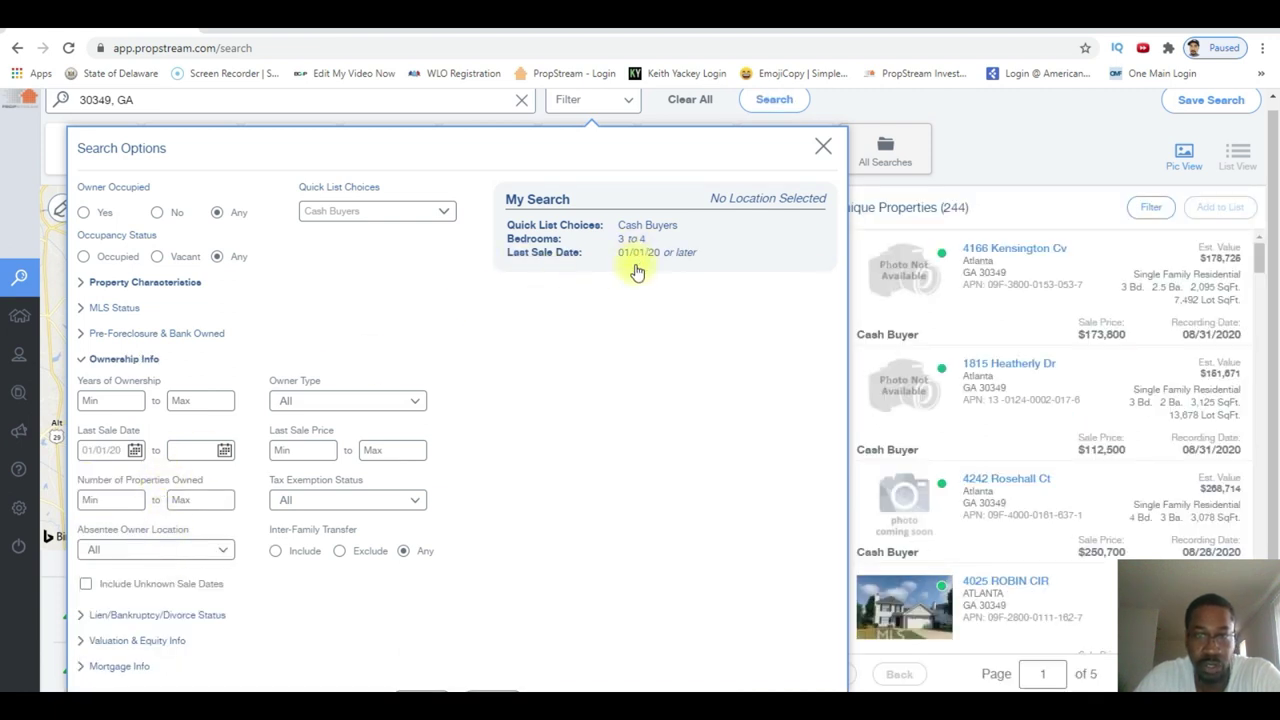
# Step: Restrict the owner type to Corporate and close the search options
pyautogui.moveTo(689, 257)
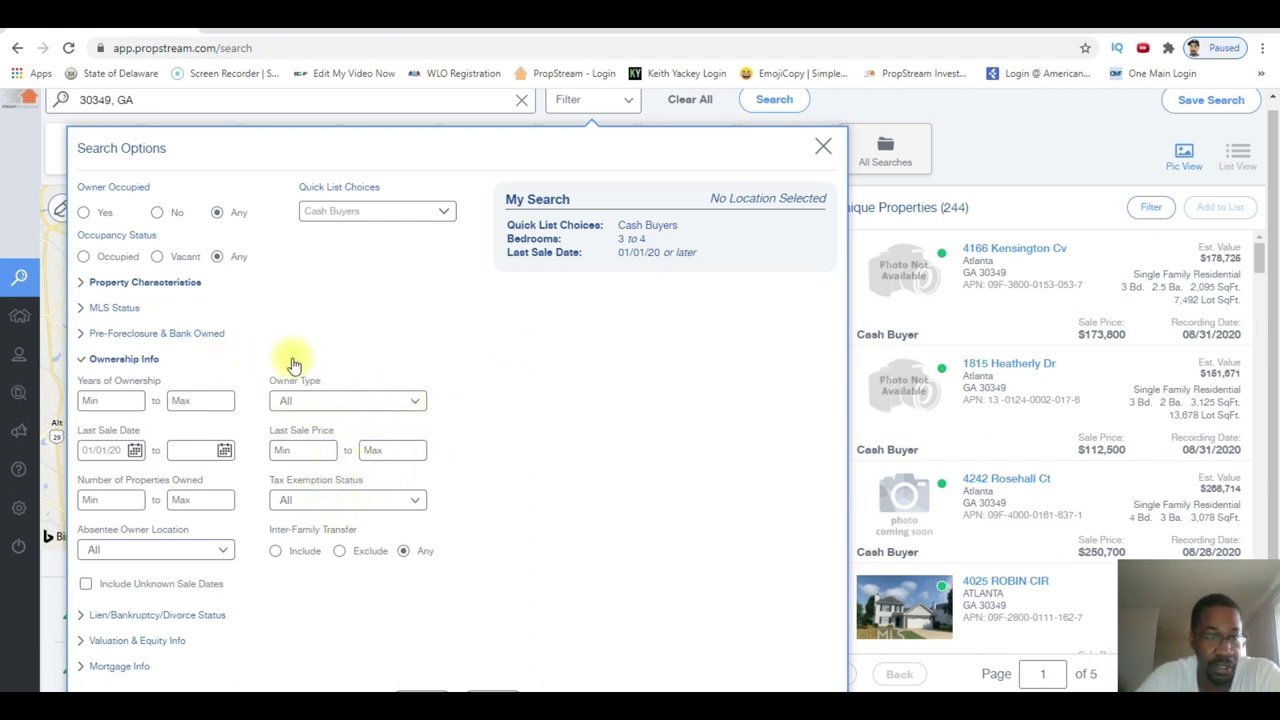
pyautogui.click(414, 403)
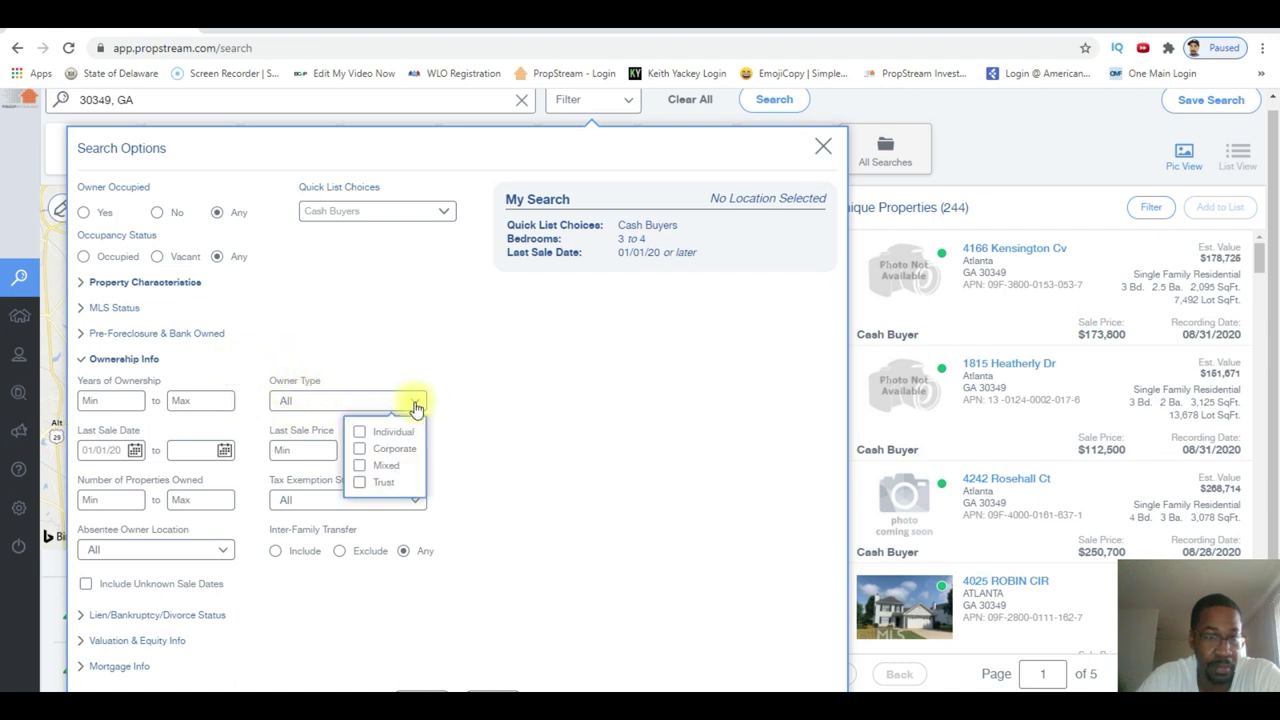
pyautogui.click(360, 452)
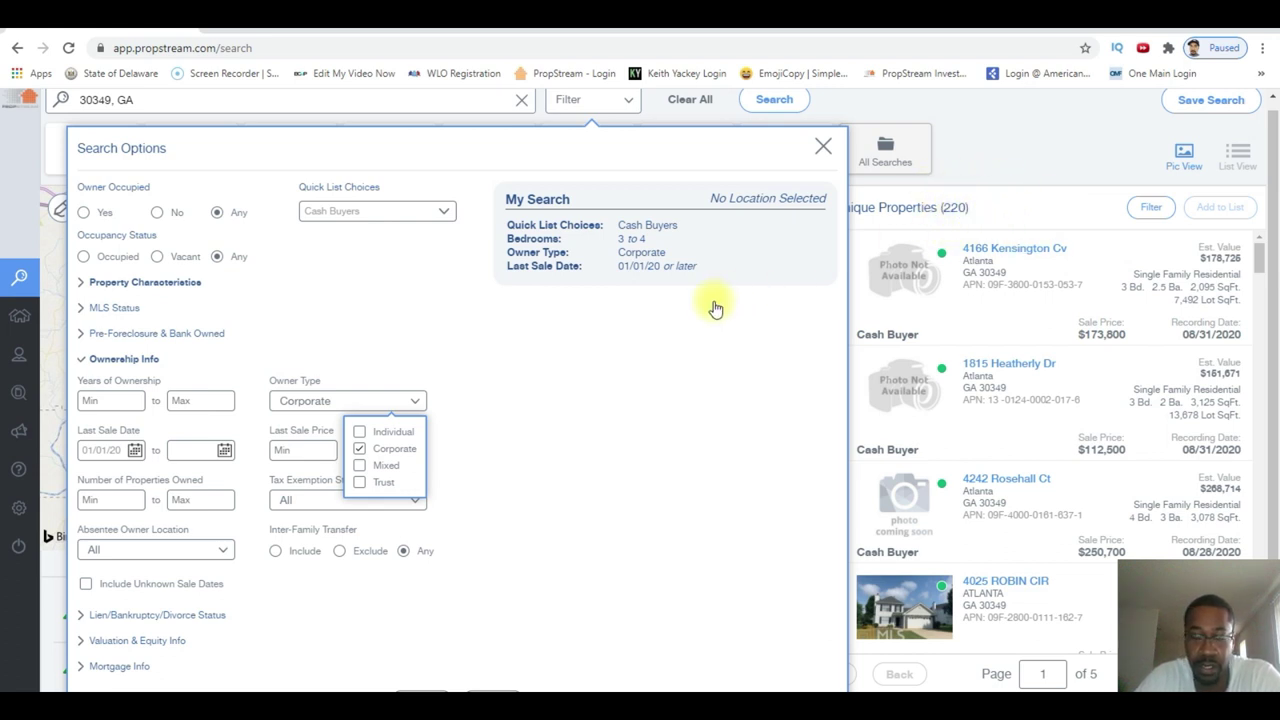
pyautogui.moveTo(702, 232)
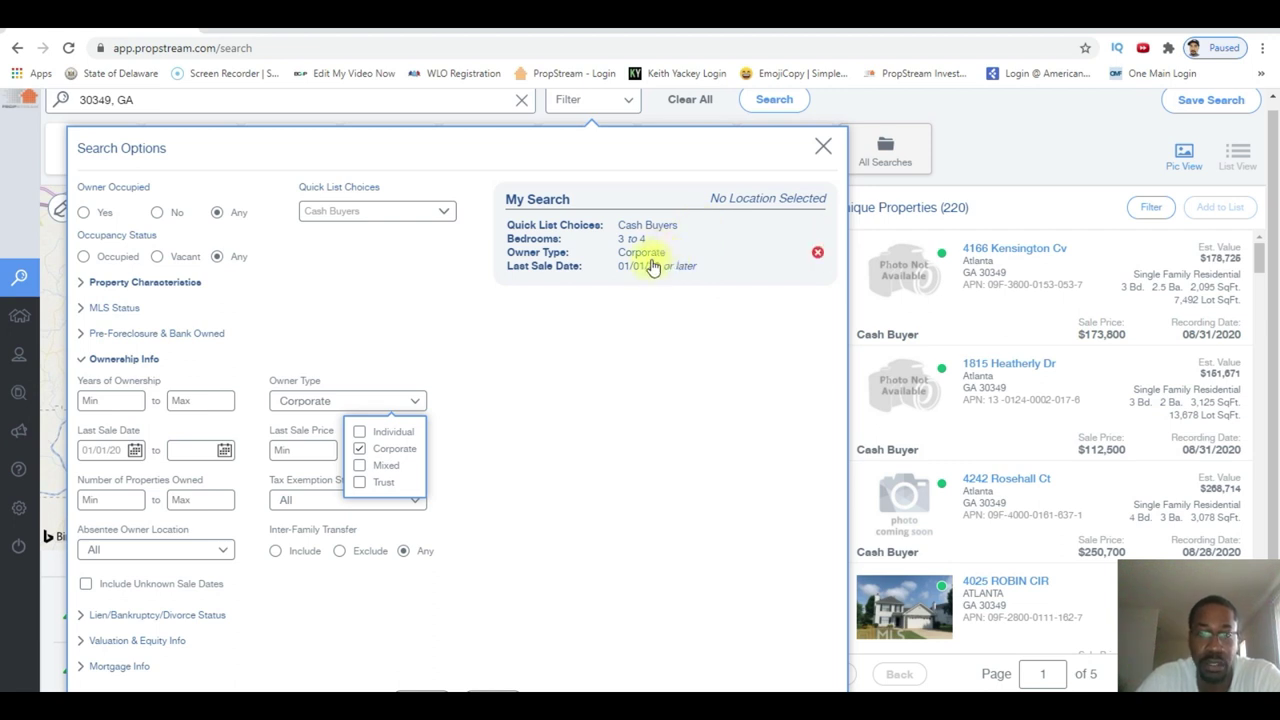
pyautogui.moveTo(651, 268)
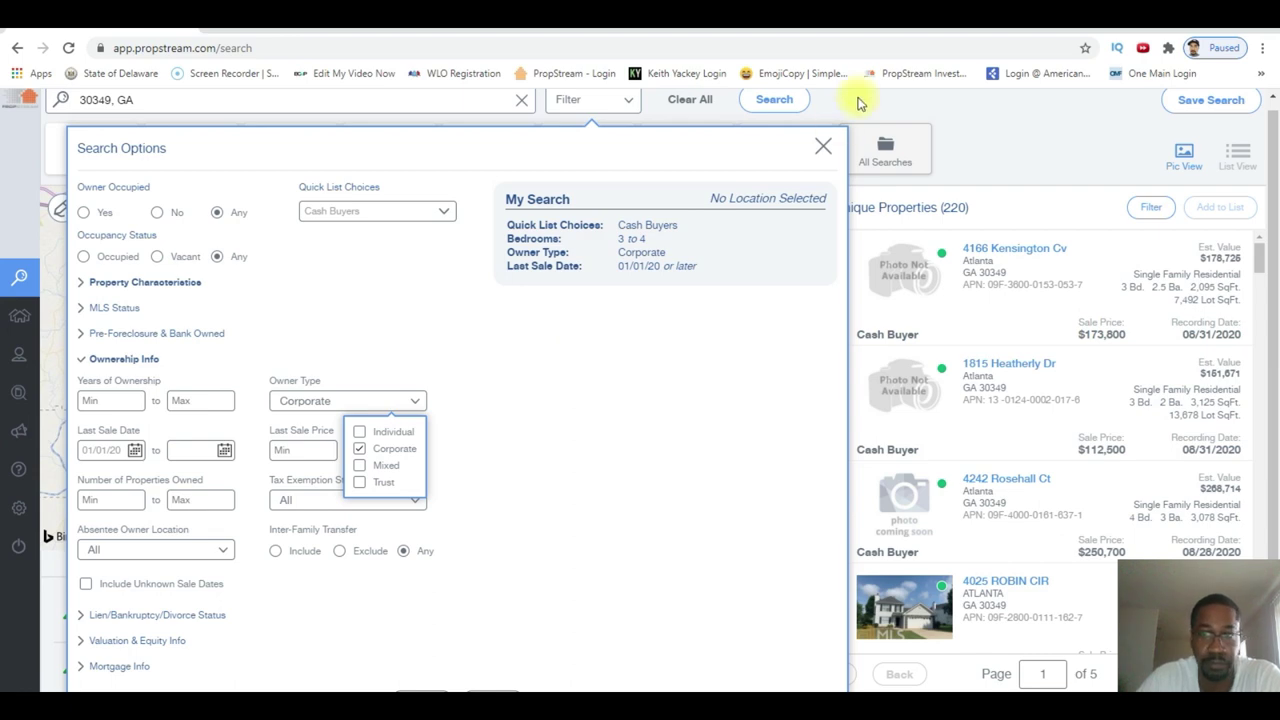
pyautogui.click(823, 146)
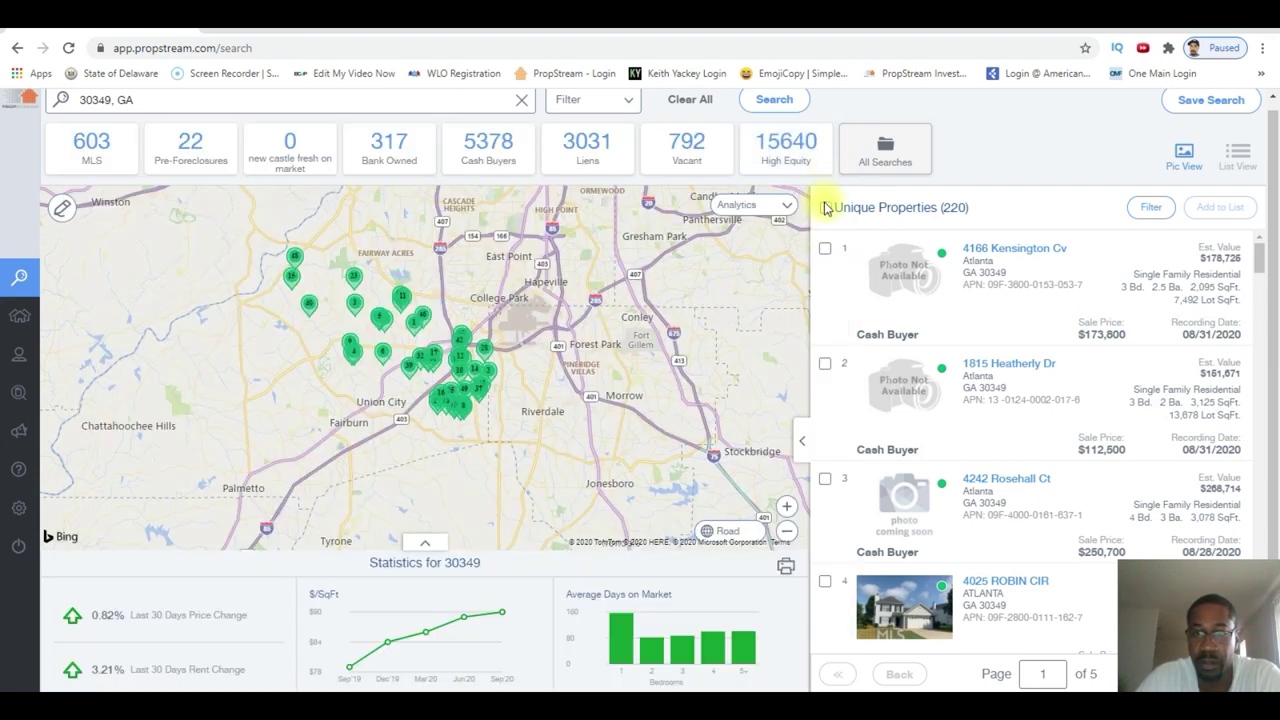
# Step: Review the first listed property's details, including its ownership information and mailing address, and return to the results
pyautogui.click(1020, 250)
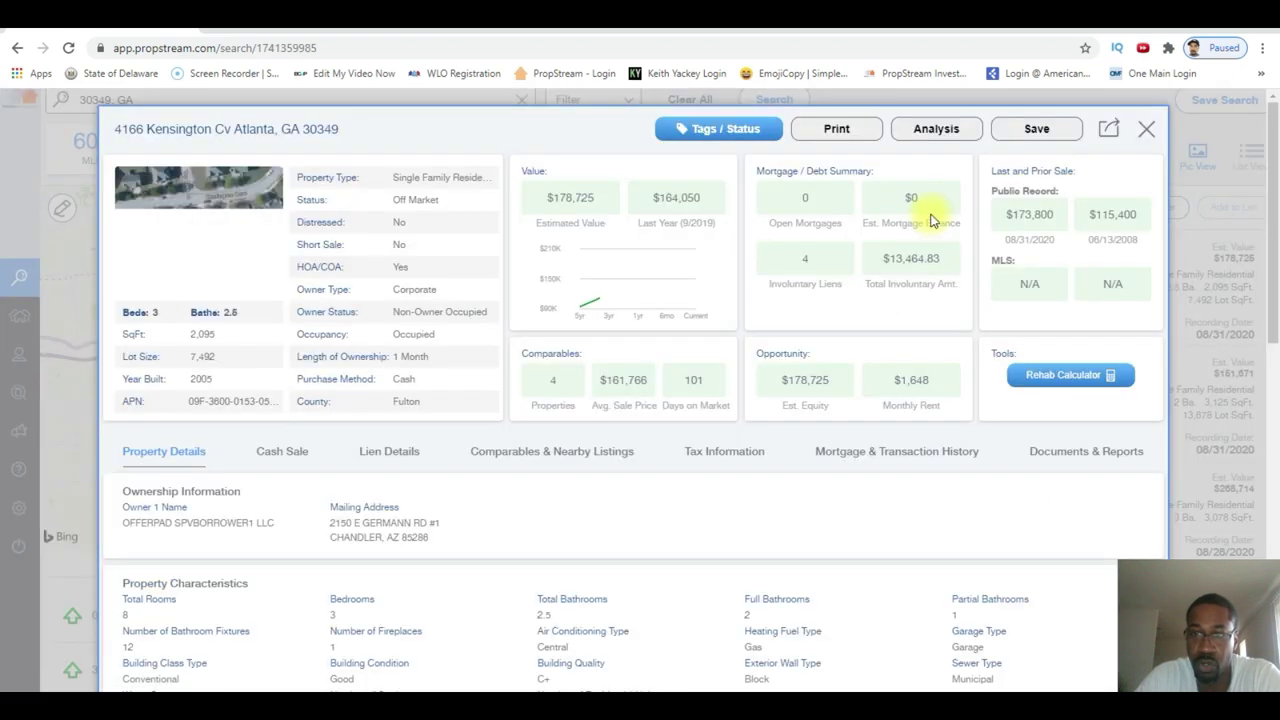
pyautogui.scroll(-1, 688, 356)
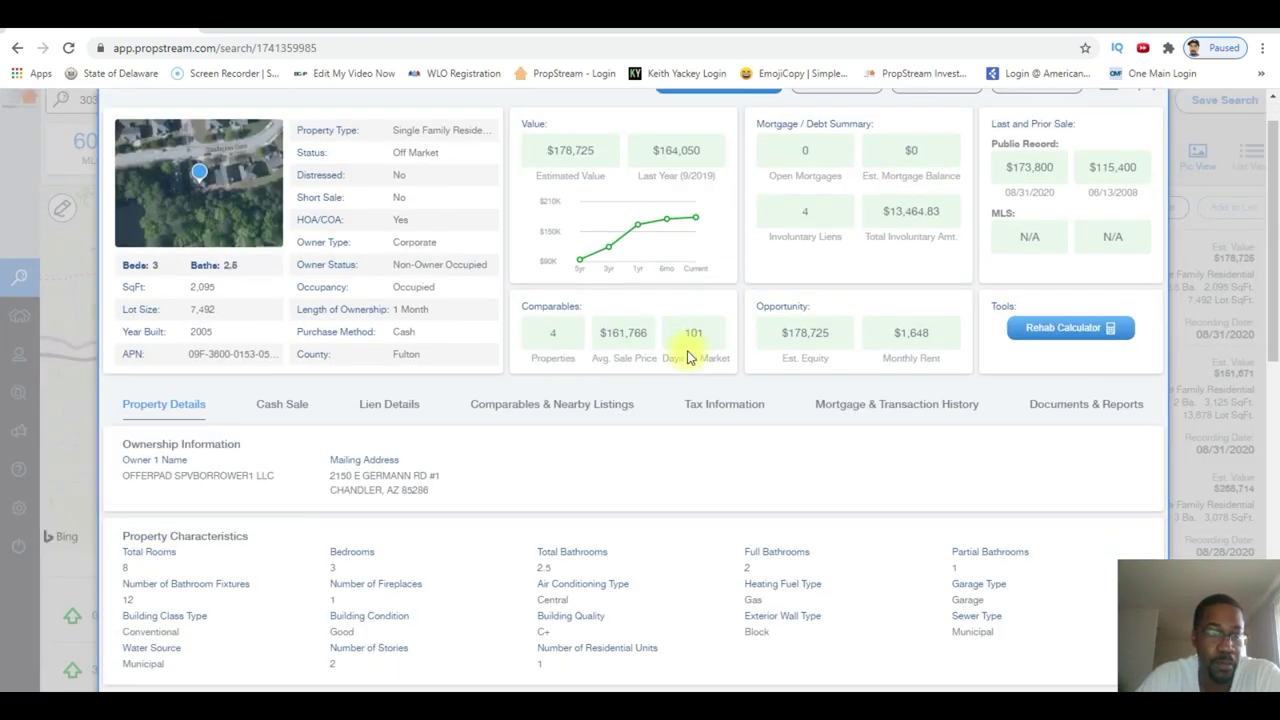
pyautogui.scroll(1, 688, 356)
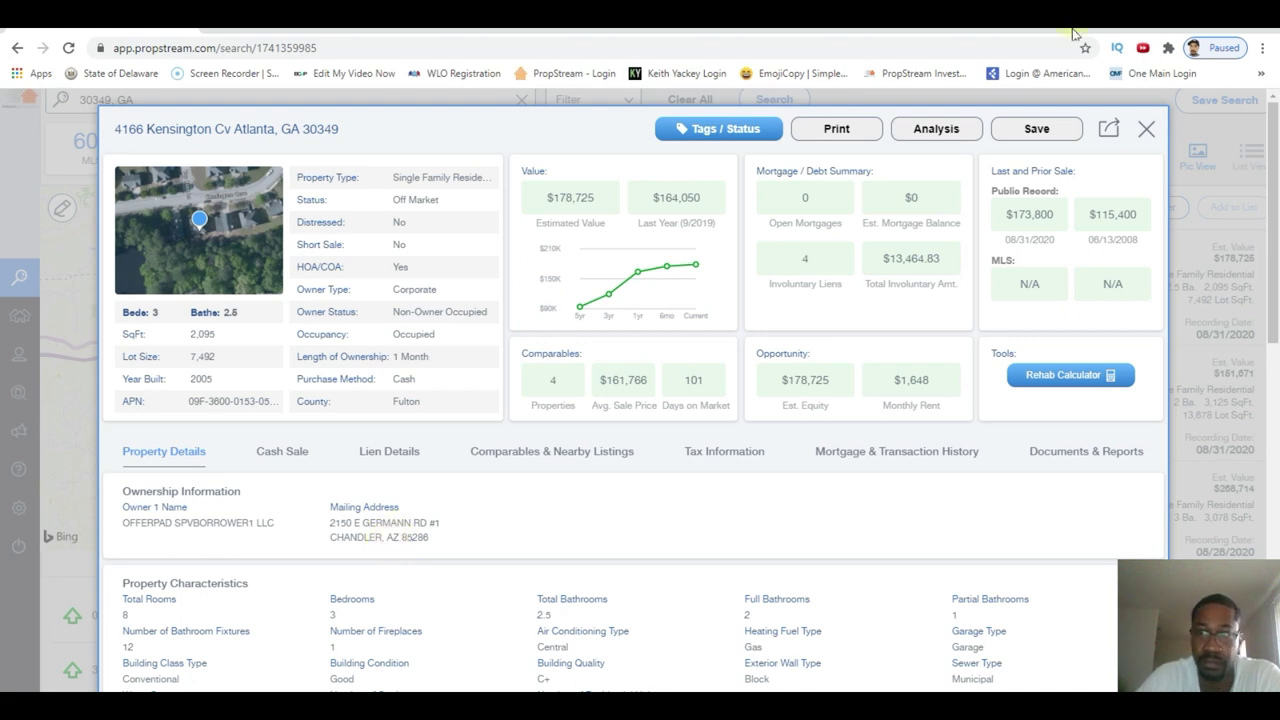
pyautogui.click(1143, 130)
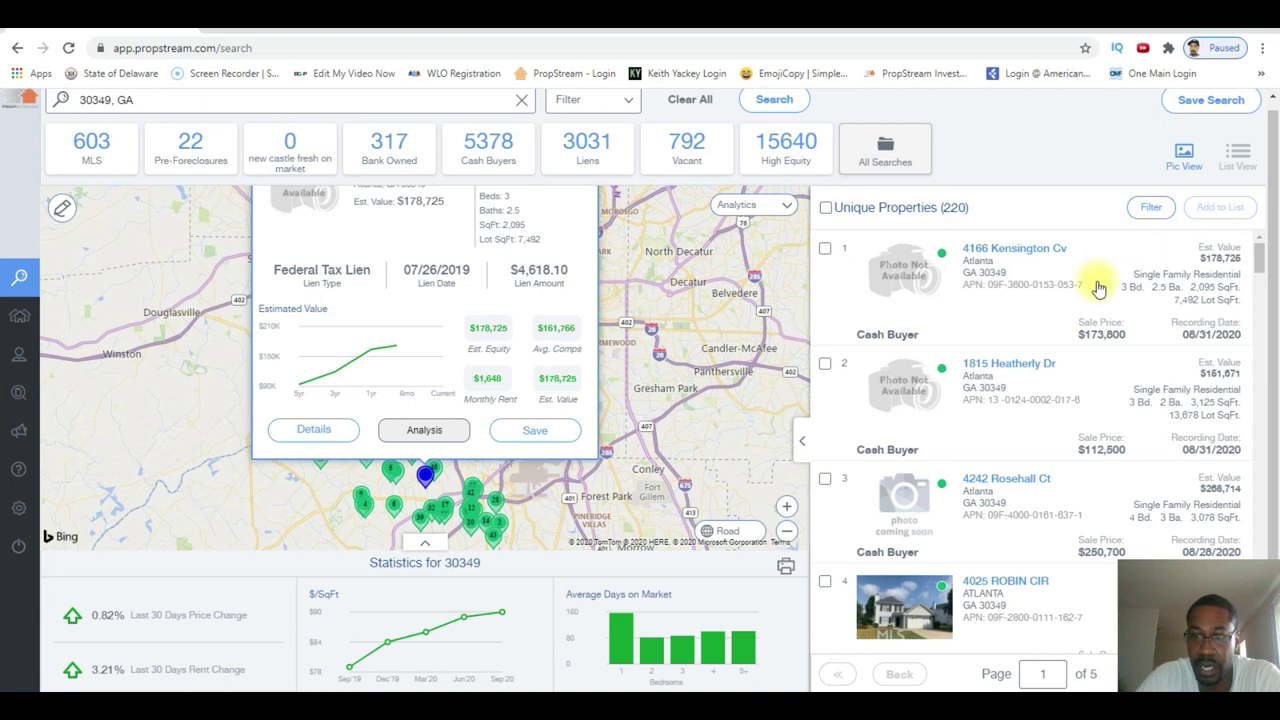
# Step: Review the second listed property's ownership and cash sale information, and return to the results
pyautogui.click(1035, 370)
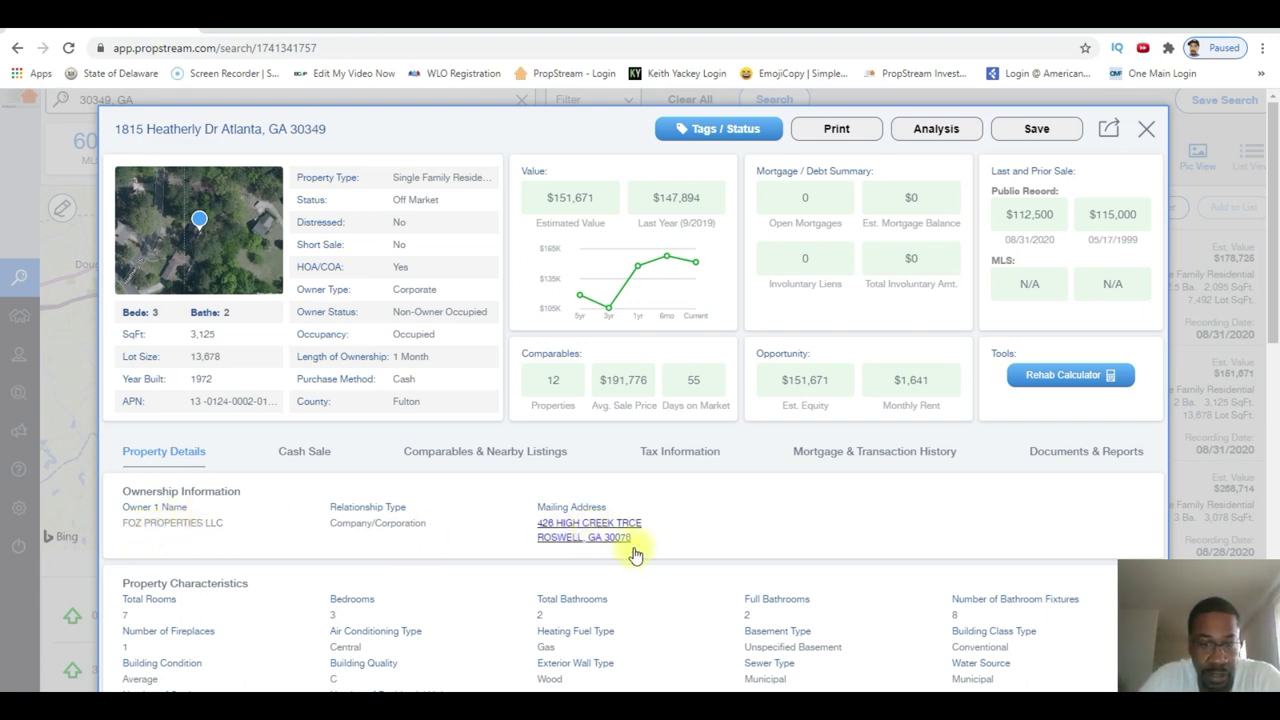
pyautogui.click(296, 452)
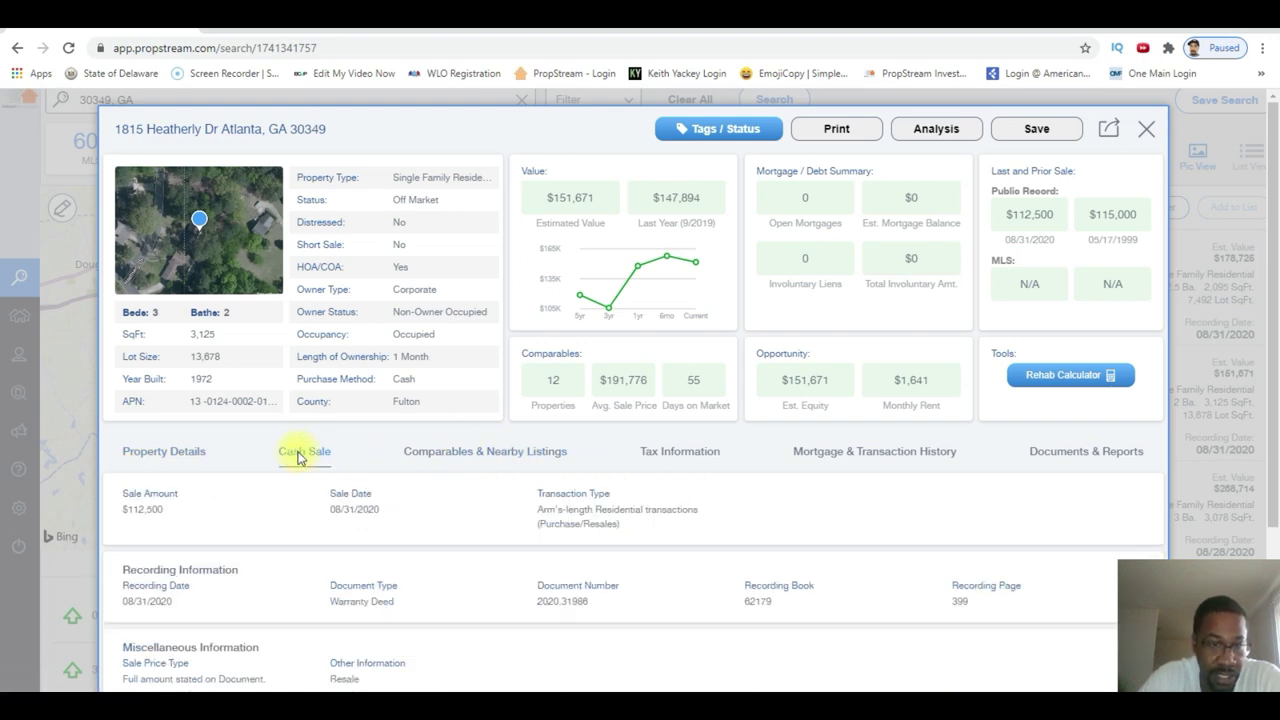
pyautogui.scroll(-1, 345, 444)
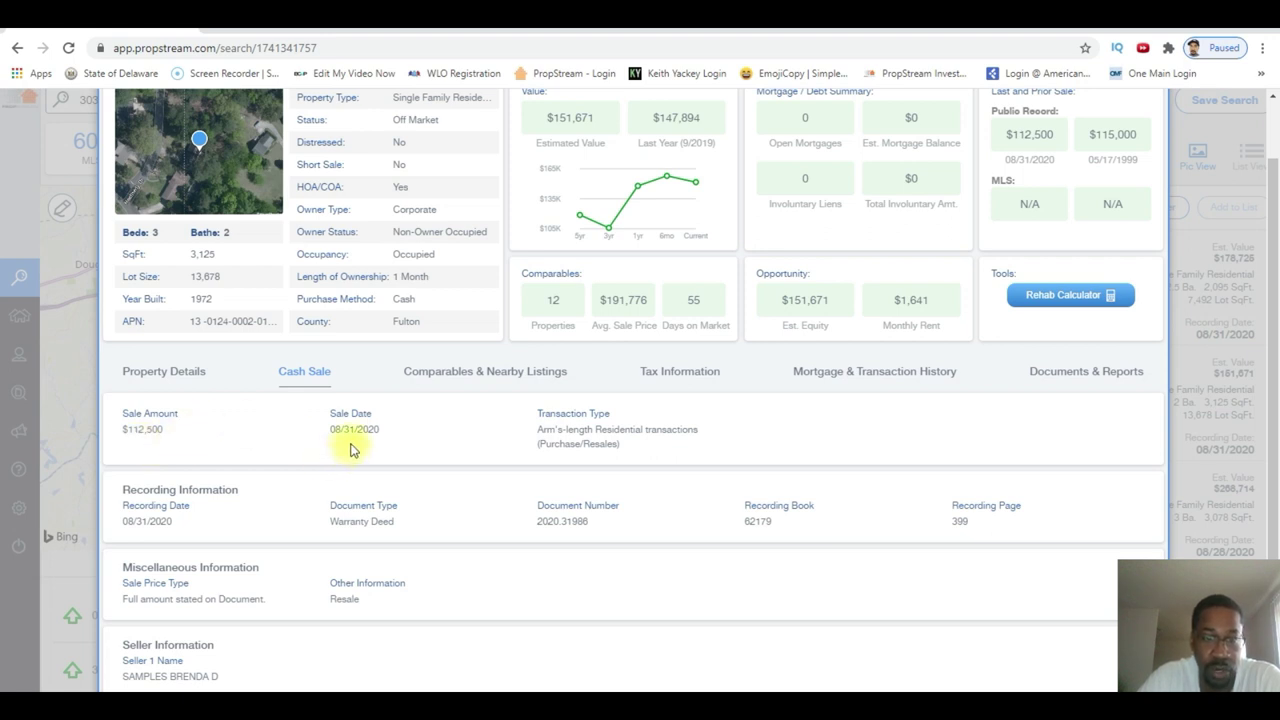
pyautogui.scroll(1, 350, 450)
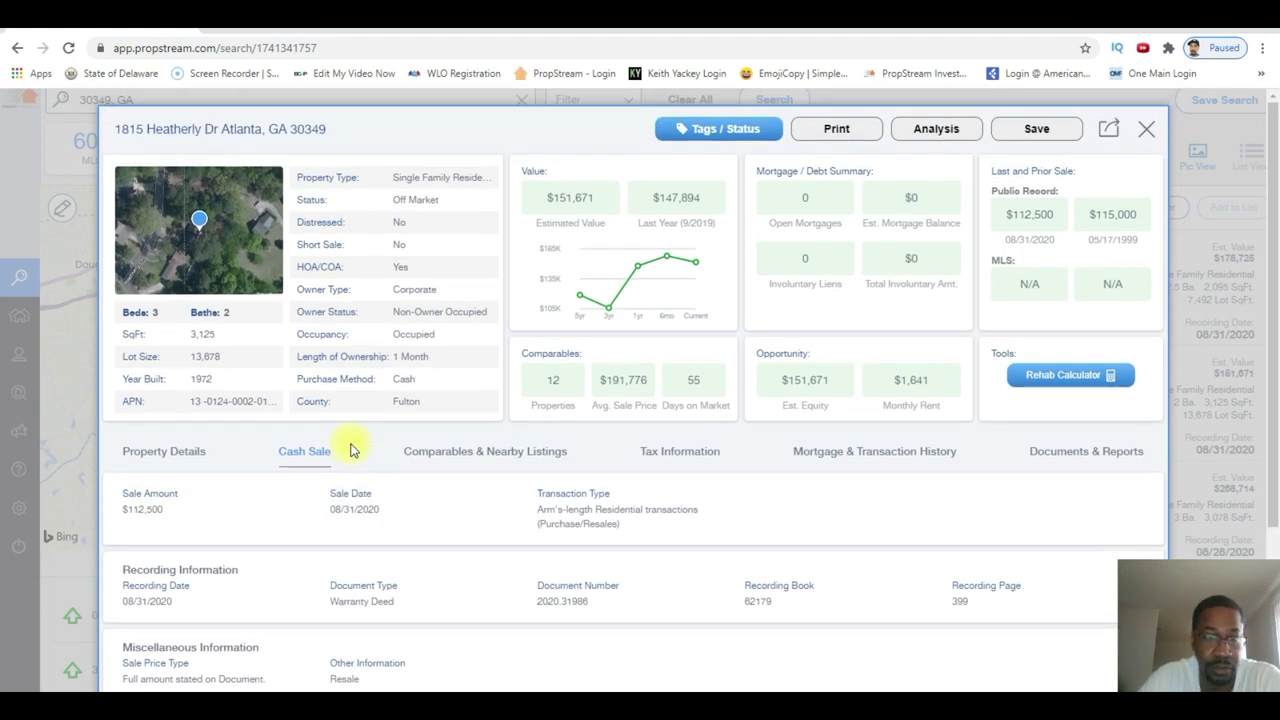
pyautogui.click(1141, 128)
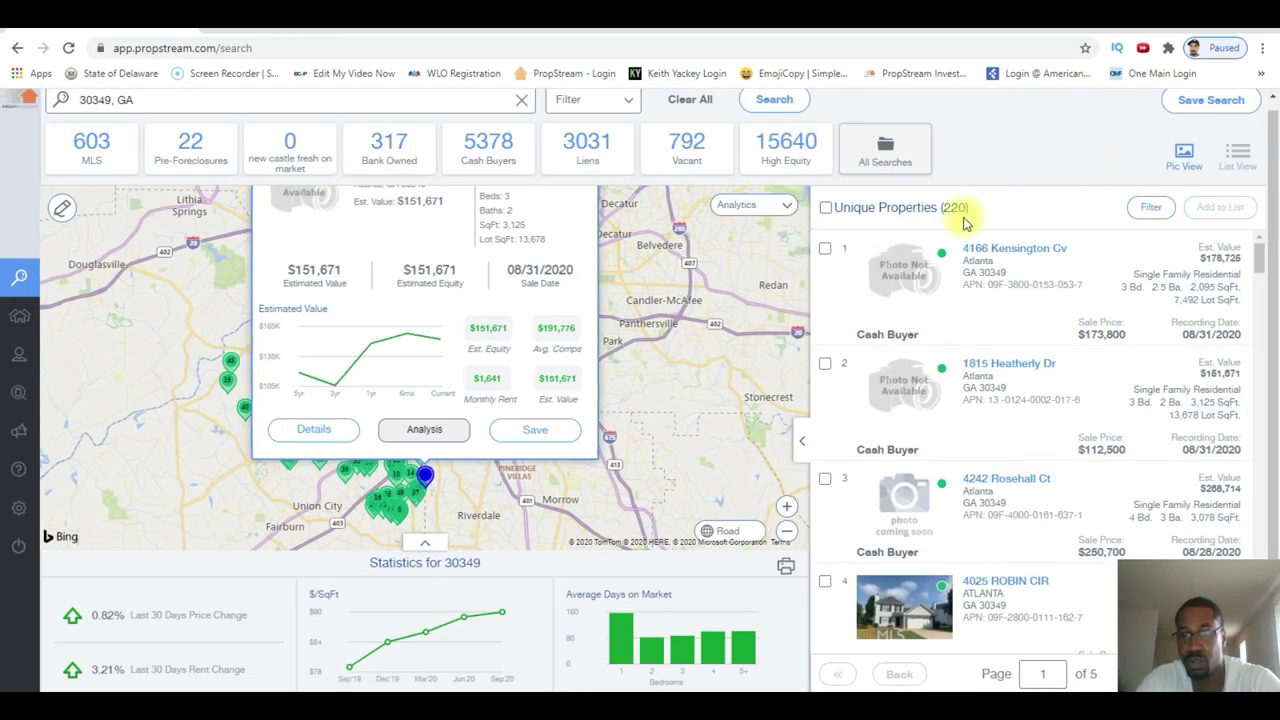
# Step: Select all properties in the search results and save them to a new marketing list named "atlanta cash buyers"
pyautogui.click(826, 210)
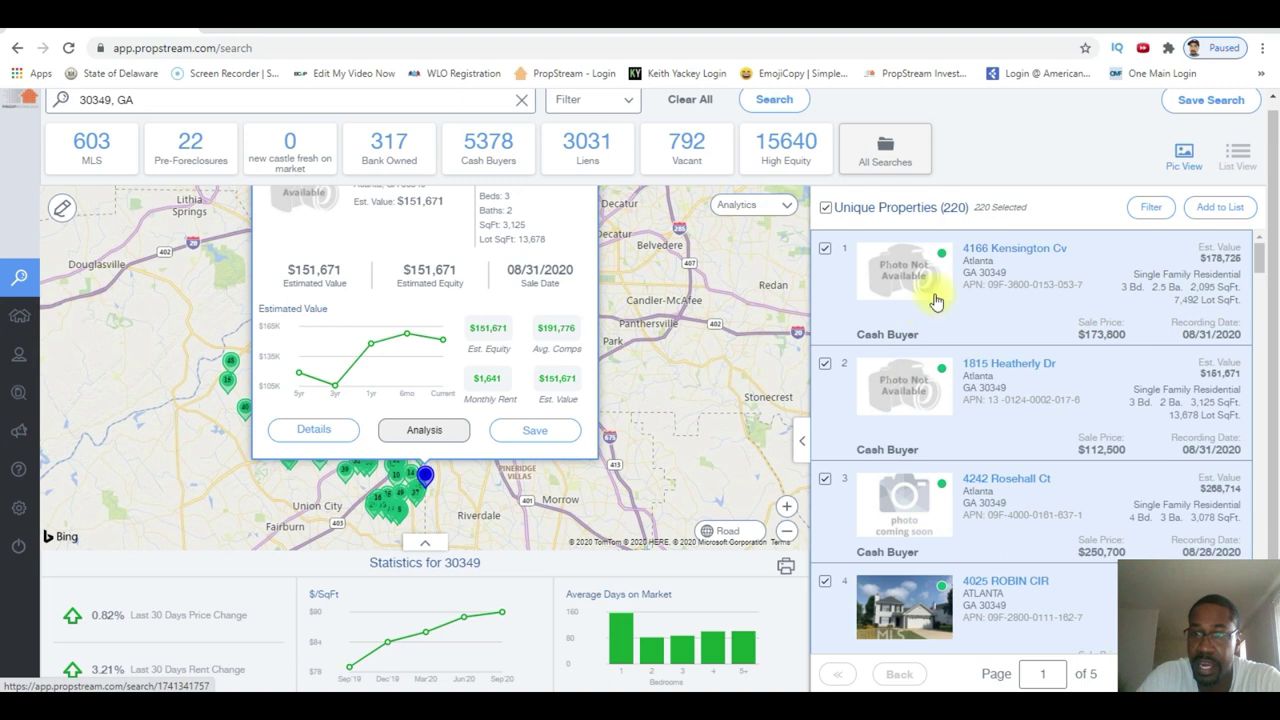
pyautogui.click(1218, 212)
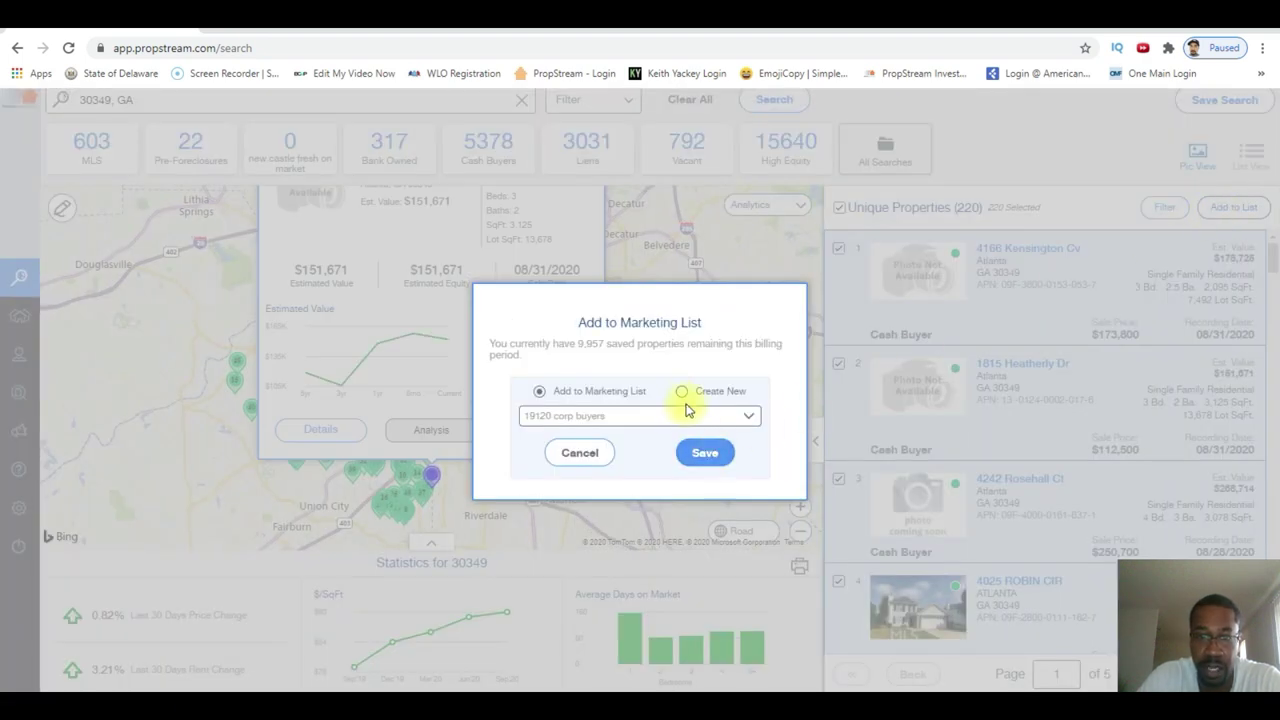
pyautogui.click(683, 391)
pyautogui.click(623, 414)
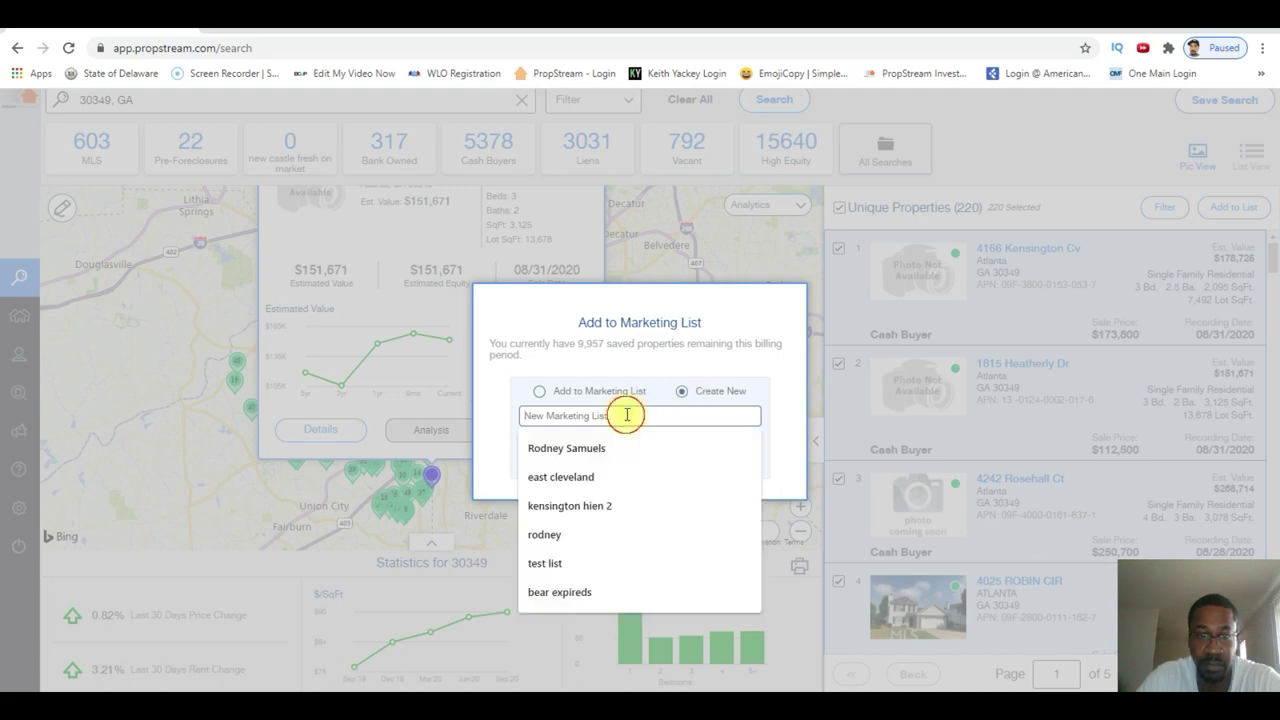
pyautogui.write('atlanta')
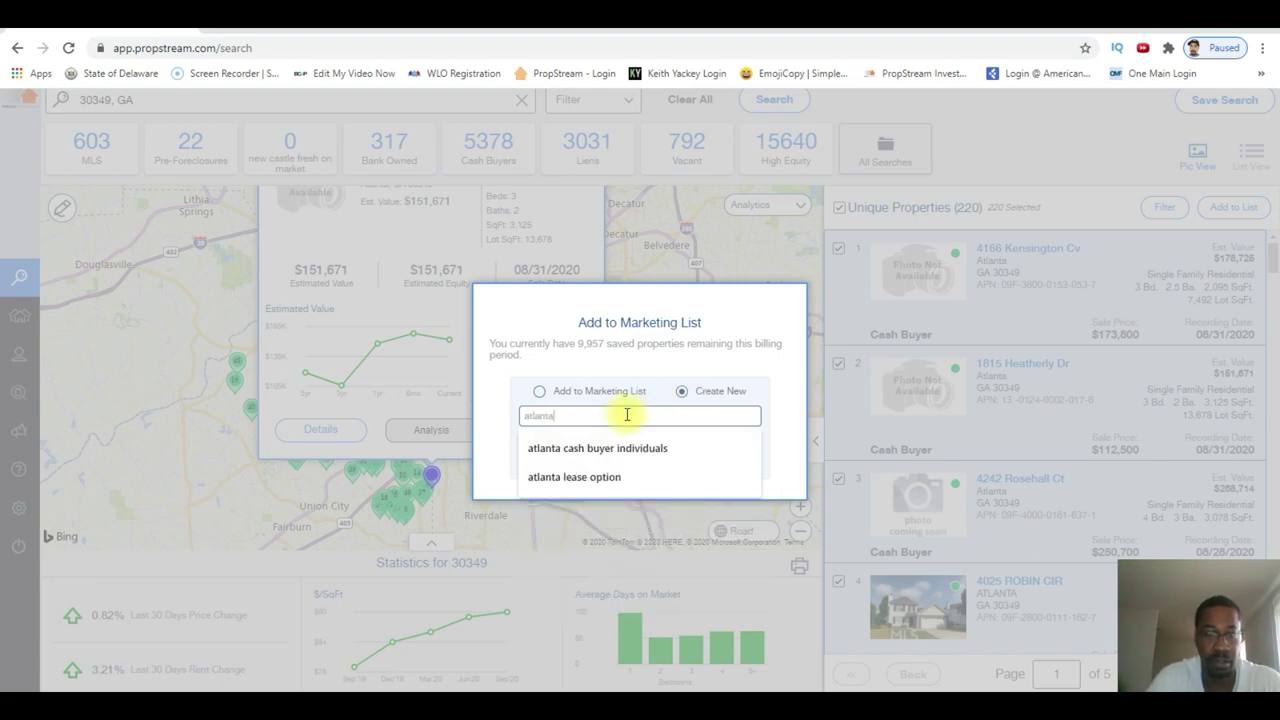
pyautogui.write(' cash buyer')
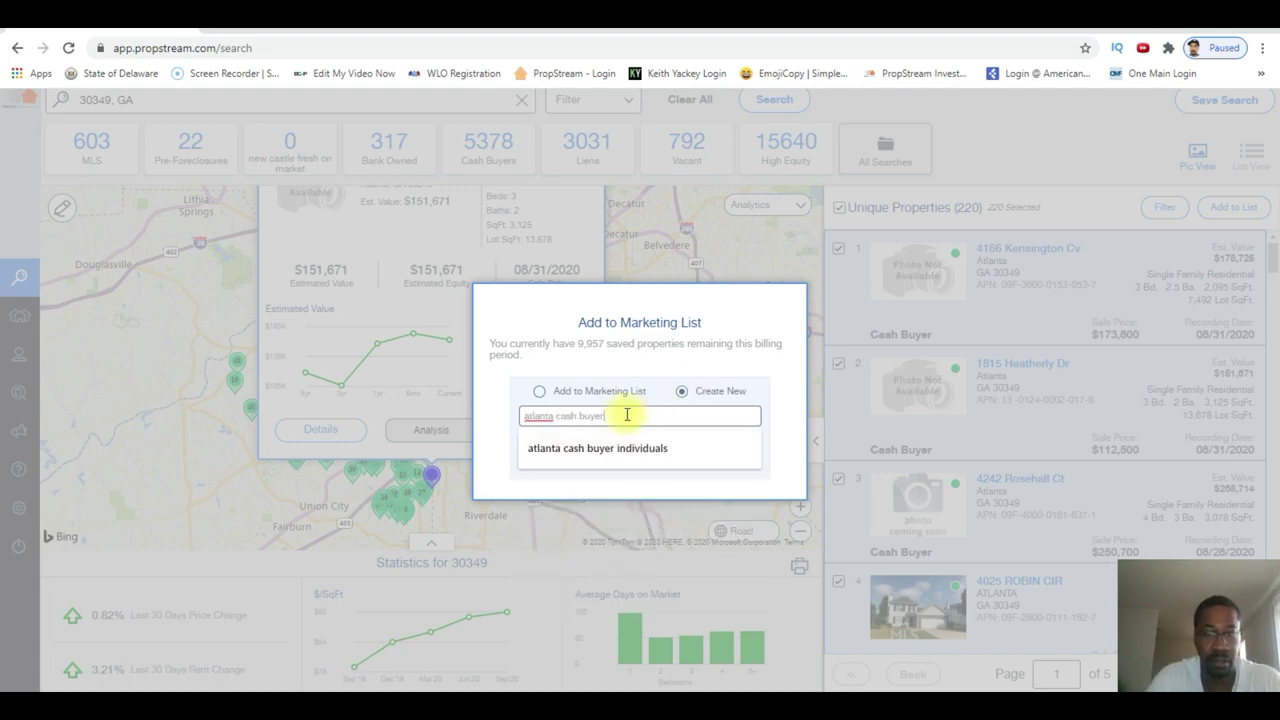
pyautogui.write('s')
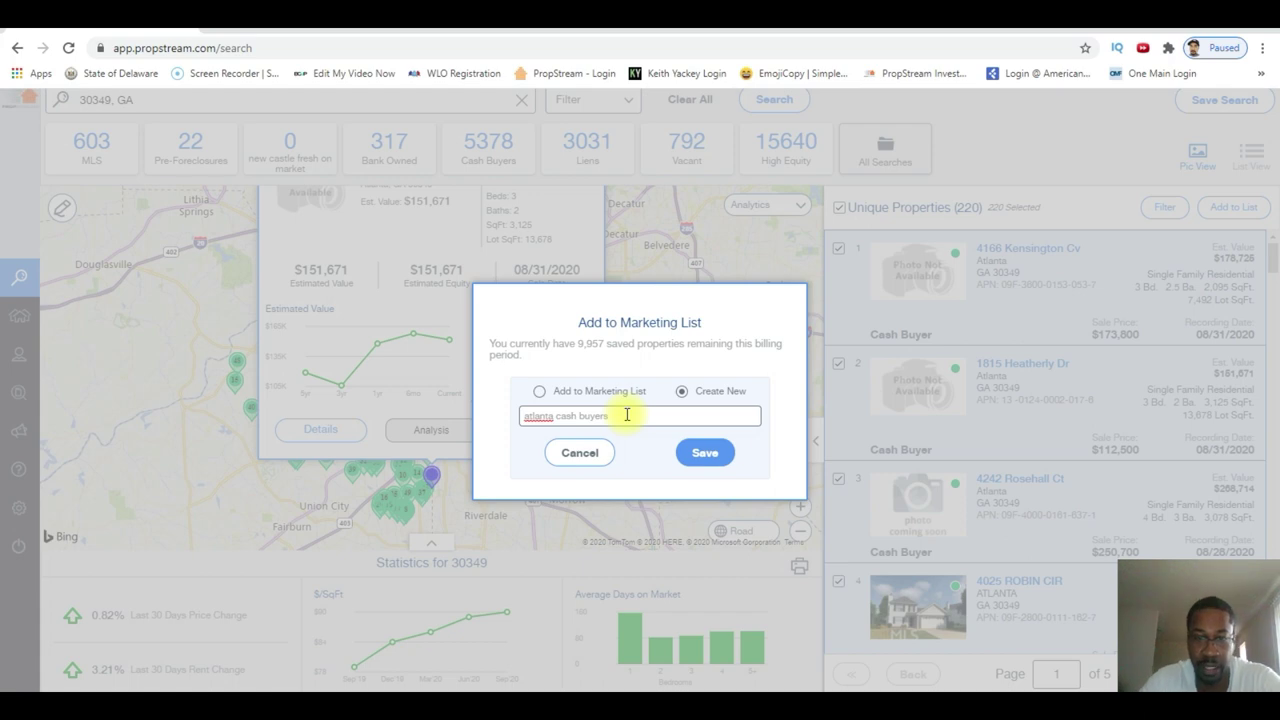
pyautogui.click(711, 455)
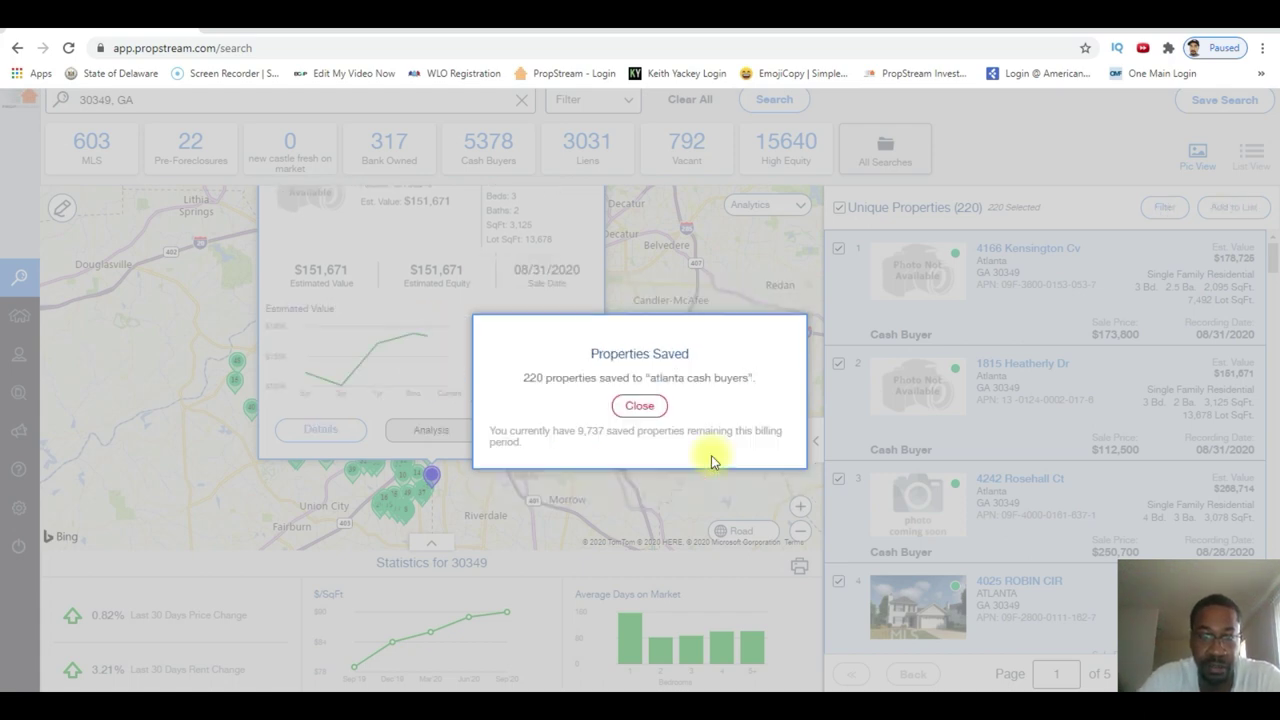
pyautogui.click(639, 406)
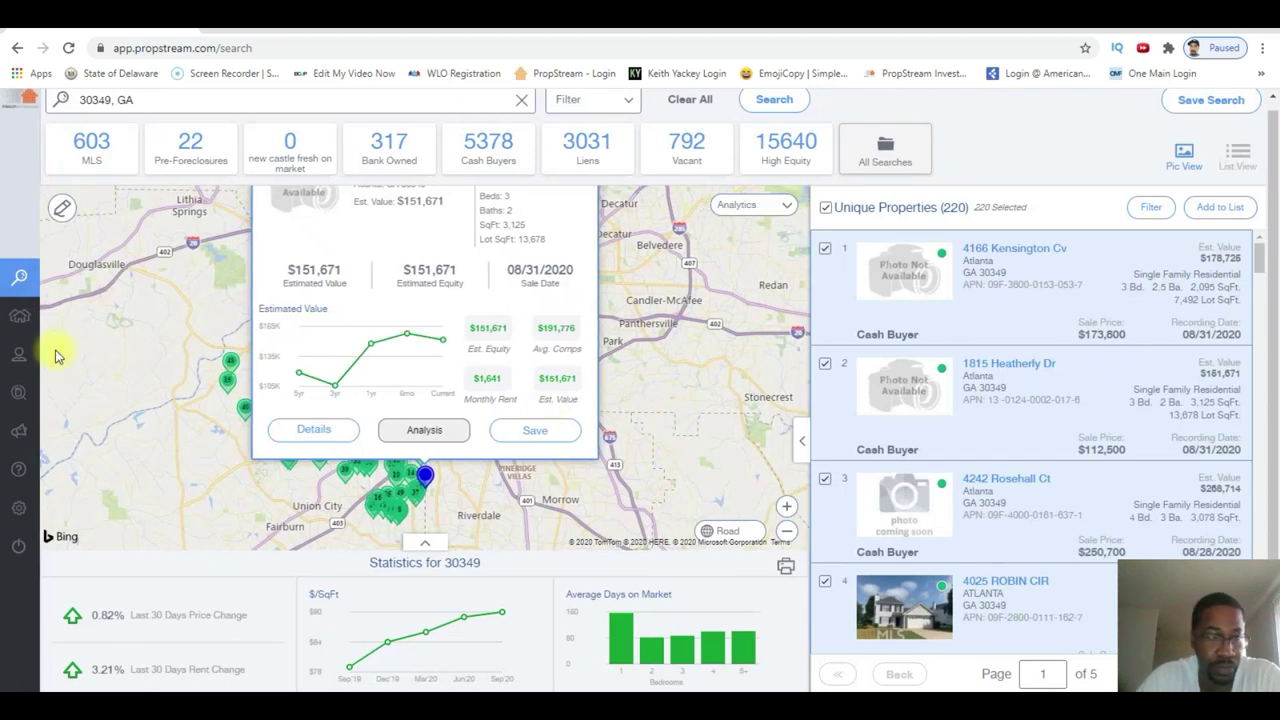
# Step: Open the "atlanta cash buyers" marketing list within the saved properties
pyautogui.moveTo(34, 354)
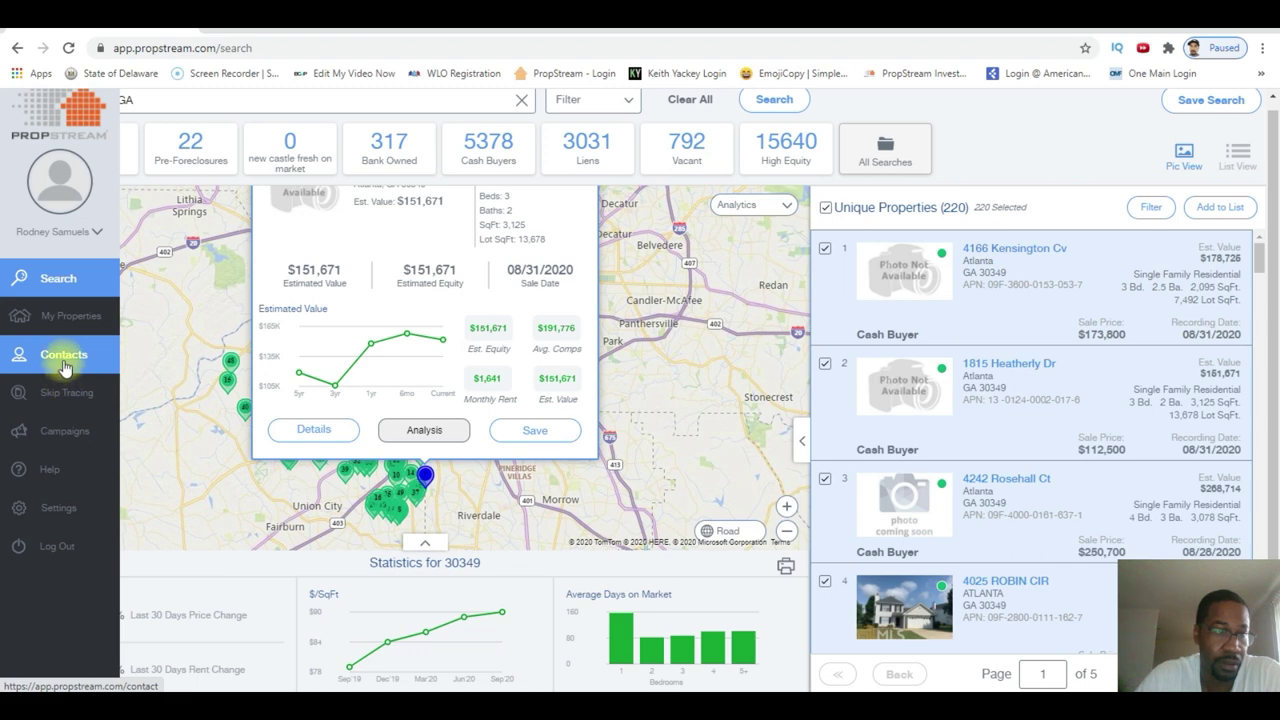
pyautogui.click(64, 368)
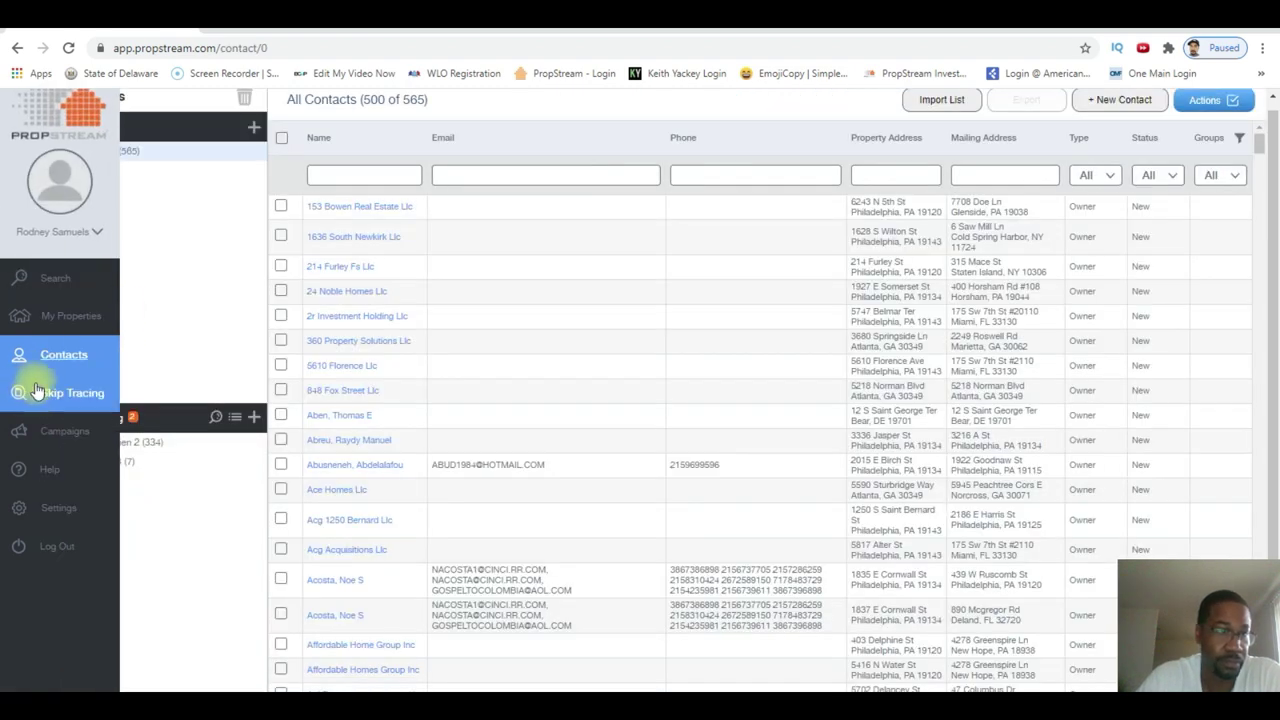
pyautogui.click(72, 316)
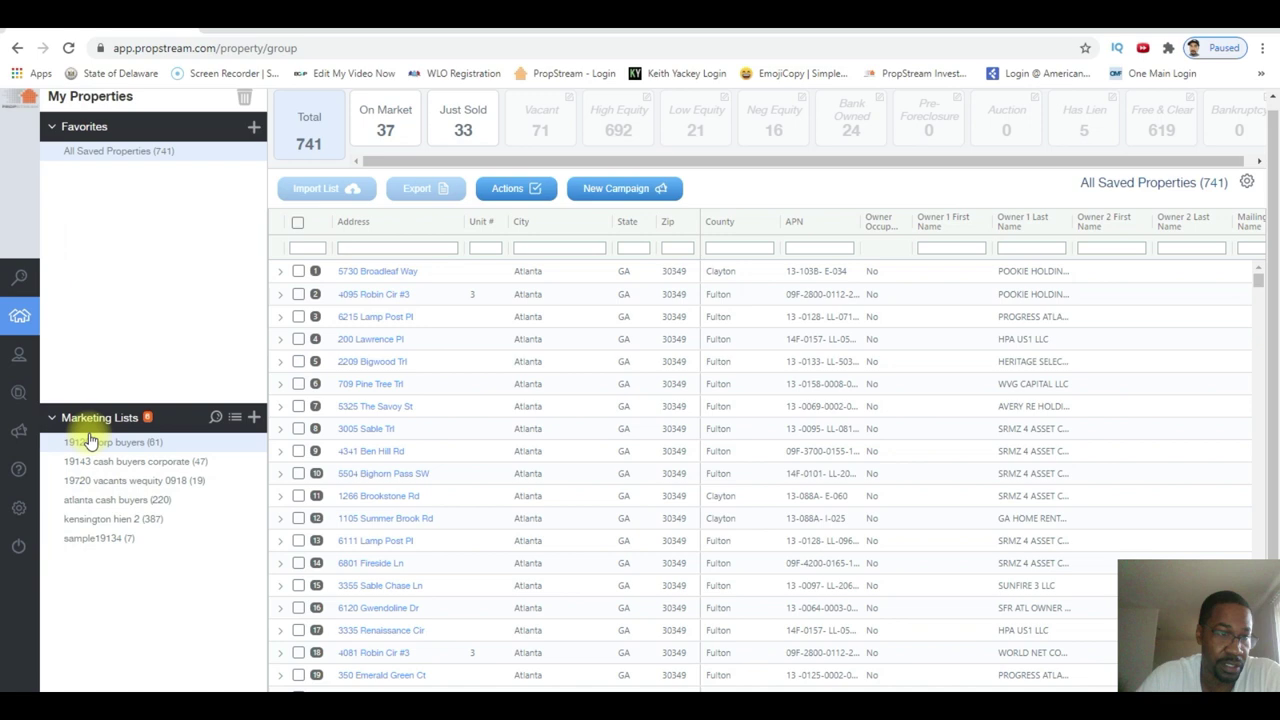
pyautogui.click(120, 506)
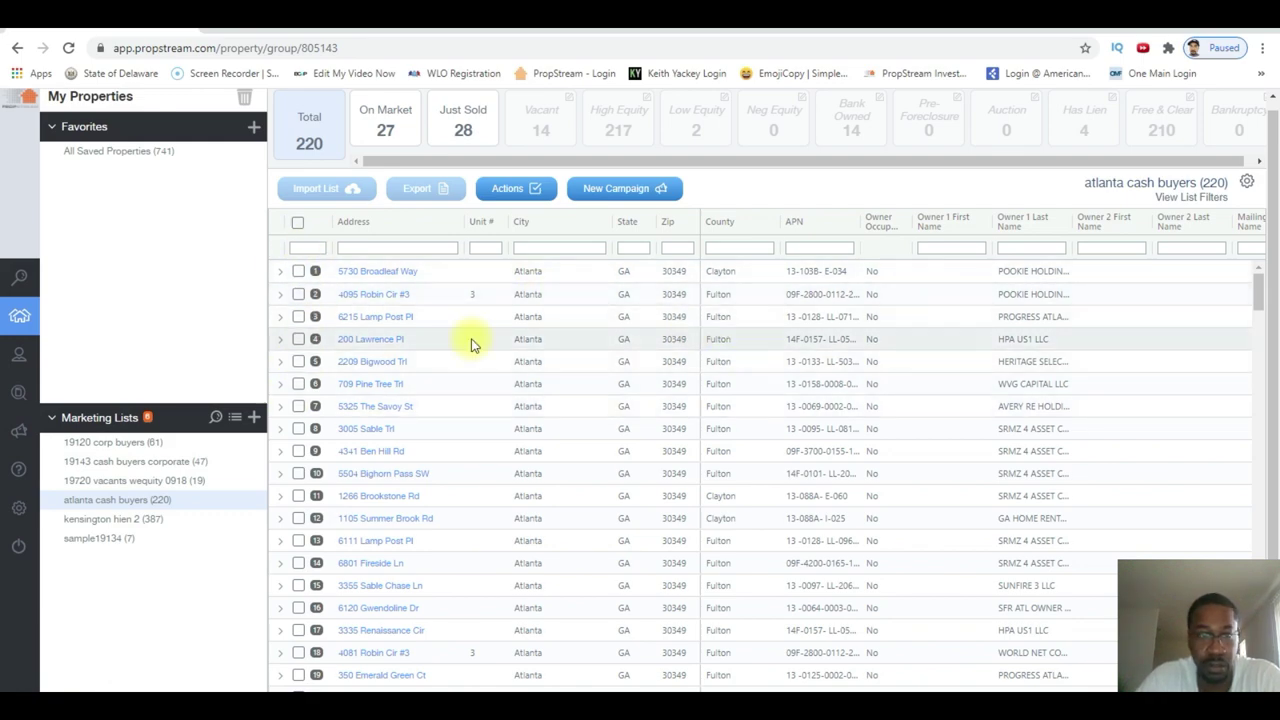
# Step: Look through the saved cash buyer properties and select every property in the list
pyautogui.scroll(-5, 474, 344)
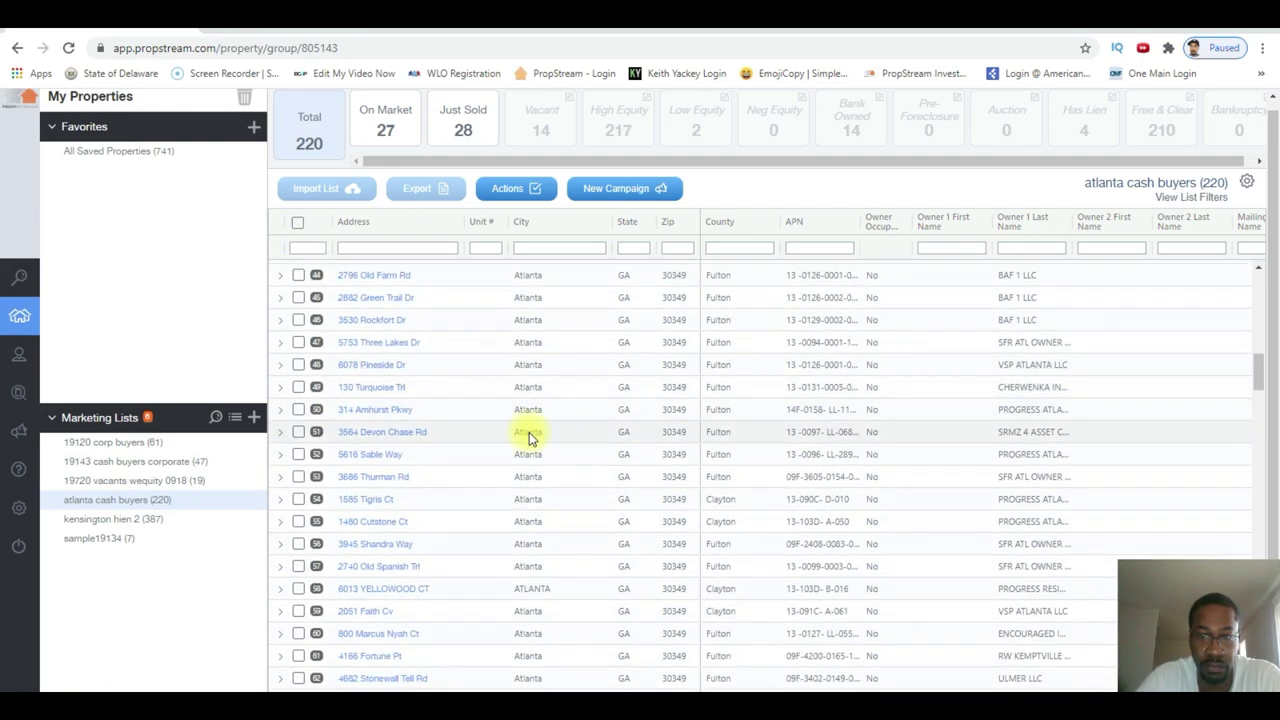
pyautogui.scroll(5, 529, 432)
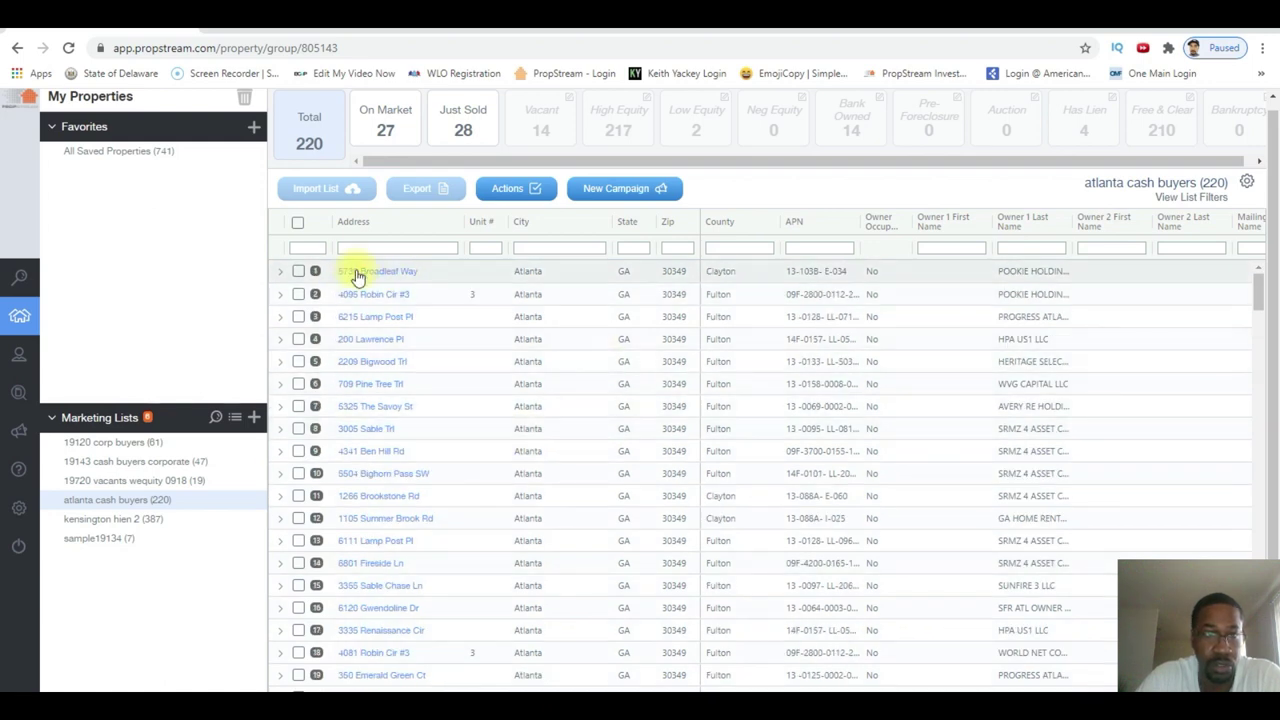
pyautogui.click(297, 228)
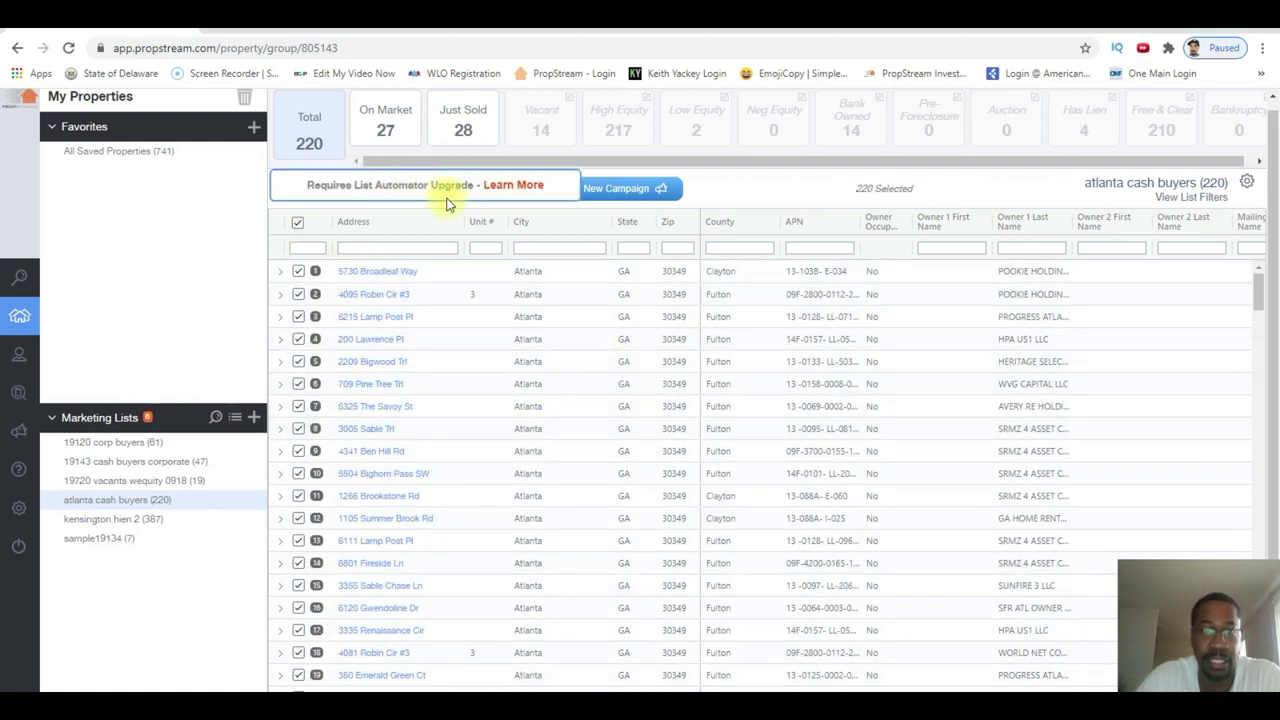